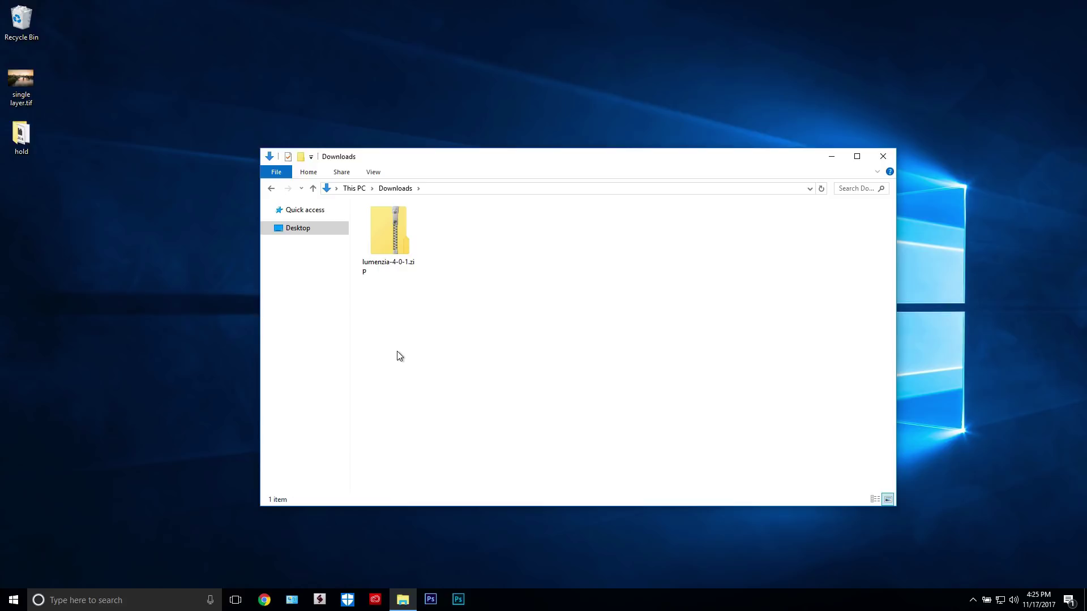
Select the 106 MB lumenzia-4-0-1.zip archive in the Downloads folder.
left_click(392, 249)
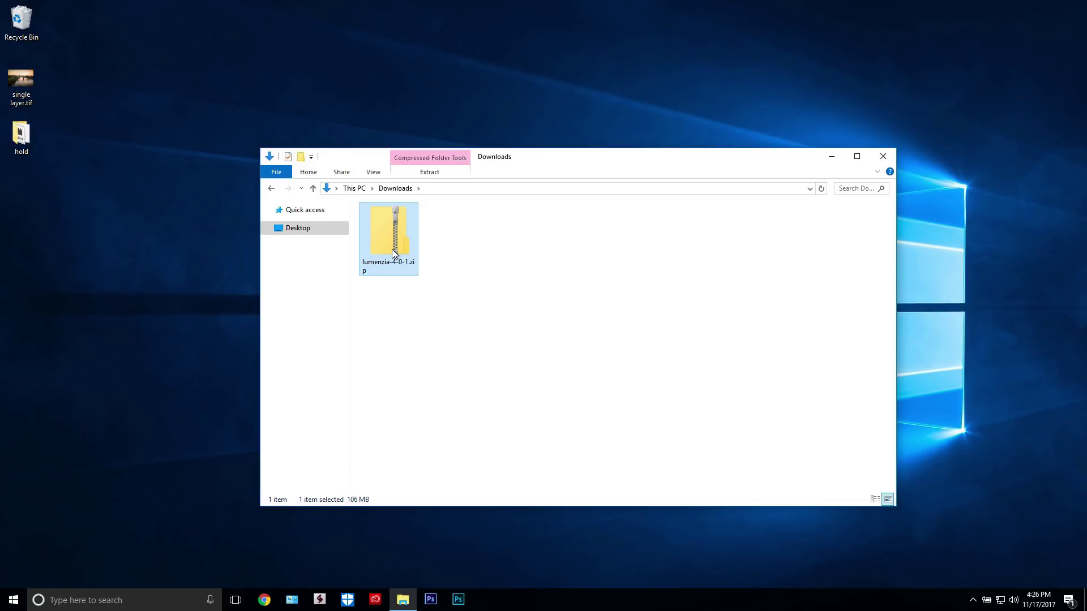
Extract all of lumenzia-4-0-1.zip into a lumenzia-4-0-1 folder and show the extracted files.
right_click(394, 253)
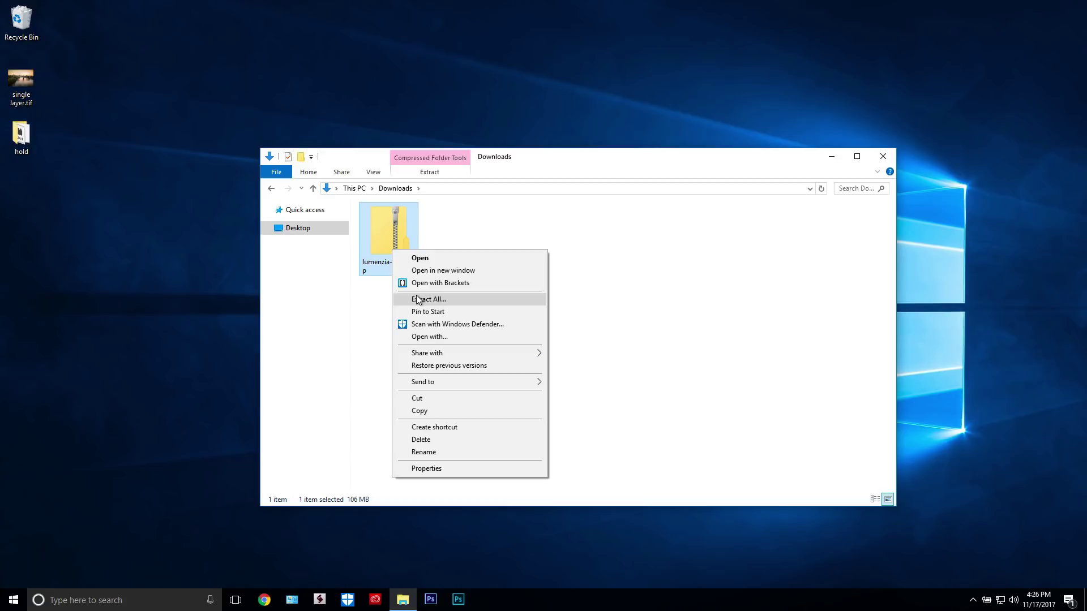
left_click(449, 300)
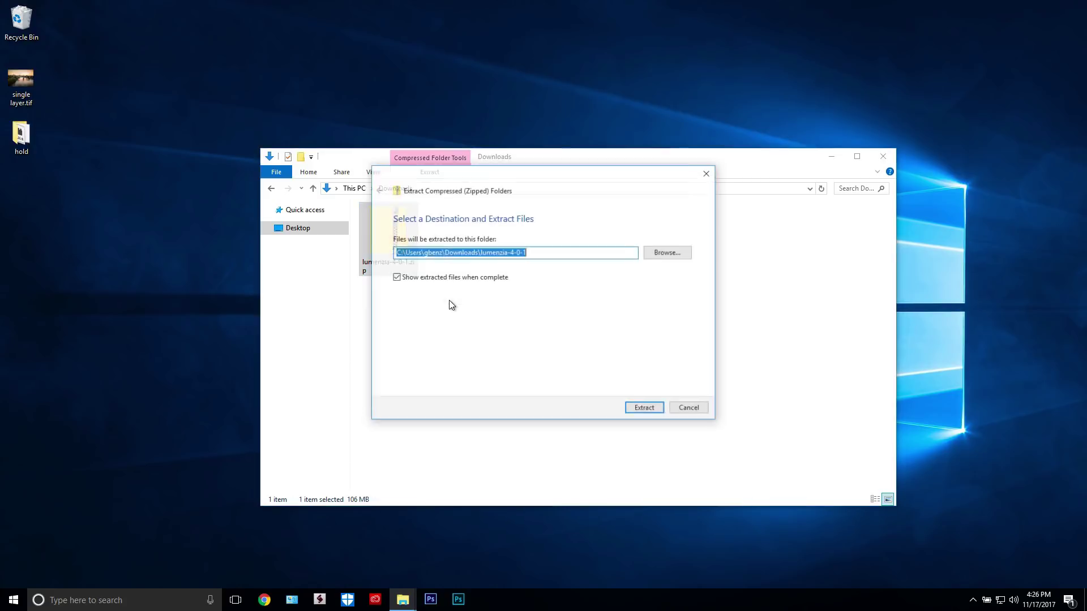
left_click(655, 410)
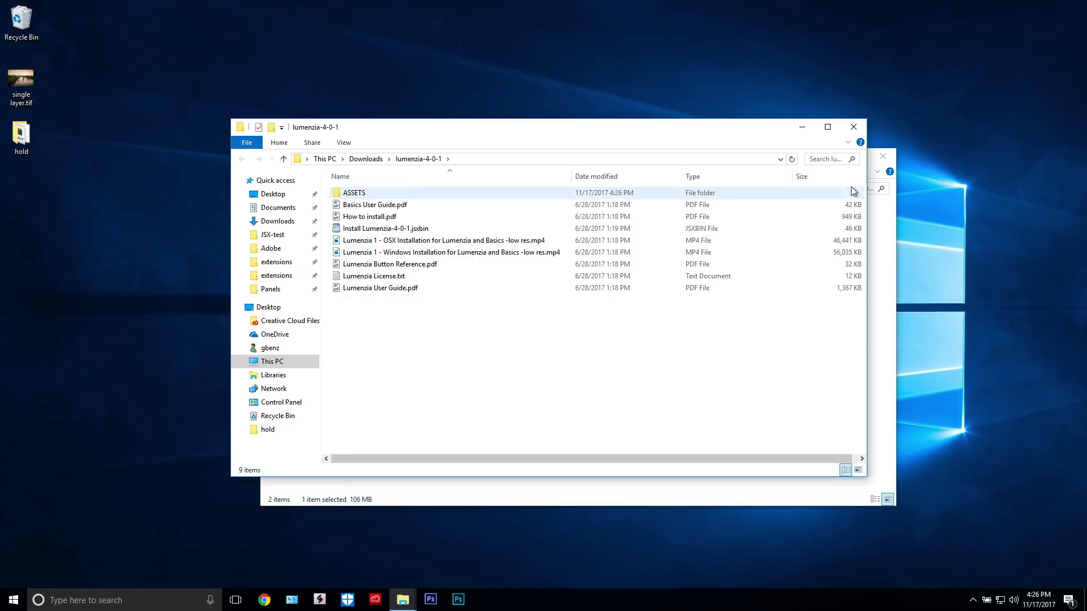
Close the extra Downloads window and look over ASSETS, How to install.pdf and Install Lumenzia-4-0-1.jsxbin.
left_click(883, 156)
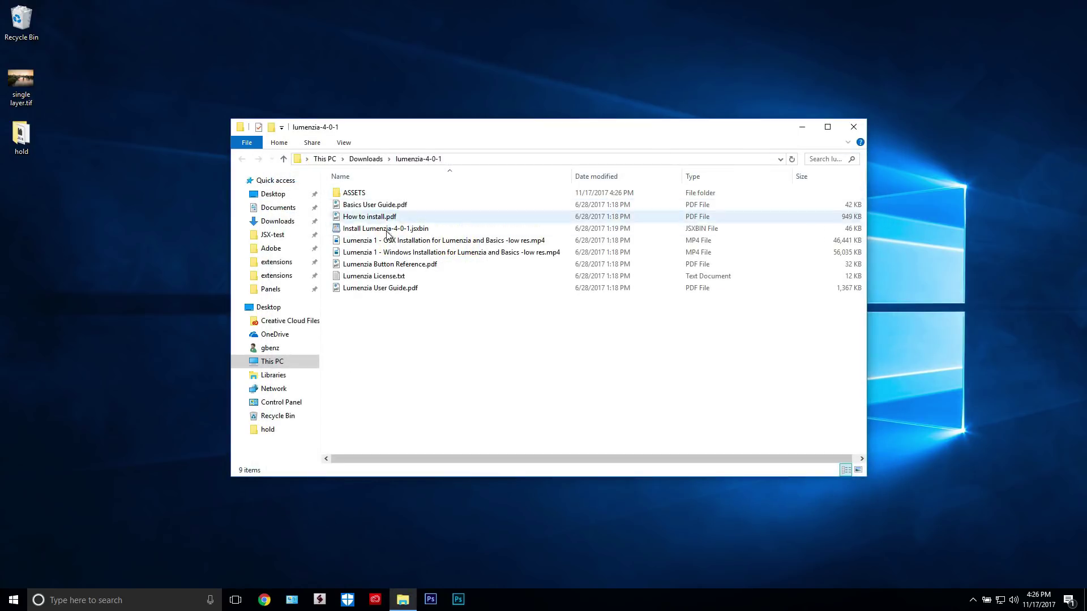
left_click(364, 198)
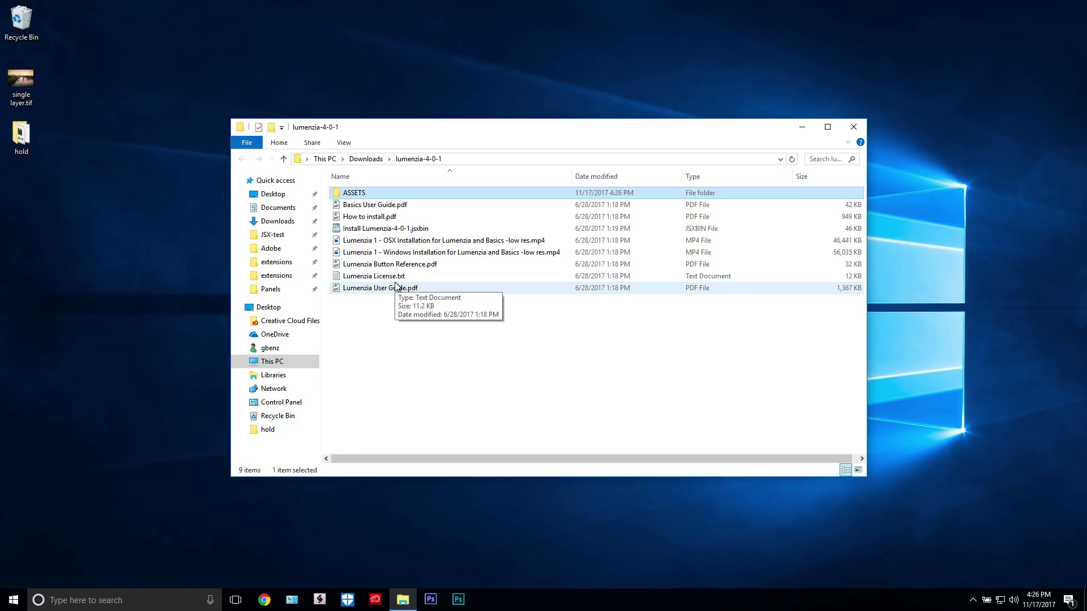
left_click(369, 218)
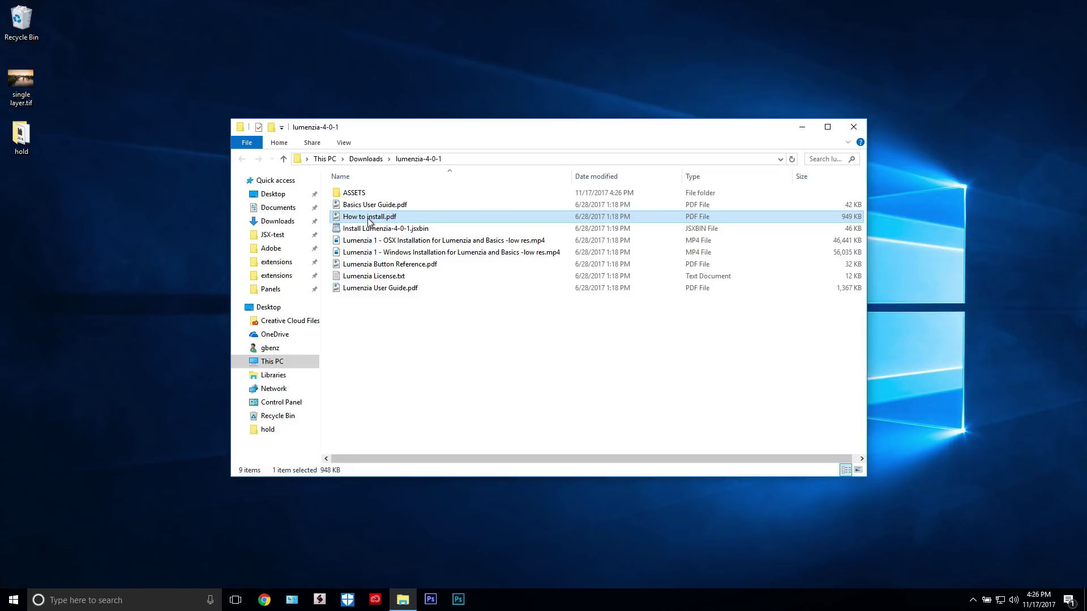
left_click(356, 230)
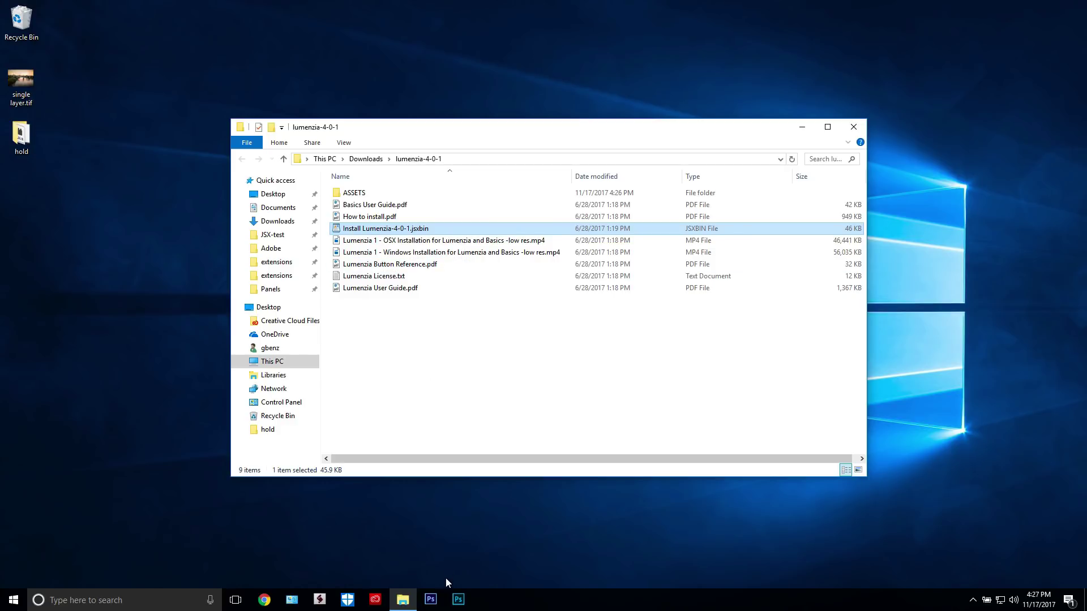
Launch Adobe Photoshop CC 2018 from the taskbar as administrator, approving the UAC prompt.
right_click(456, 600)
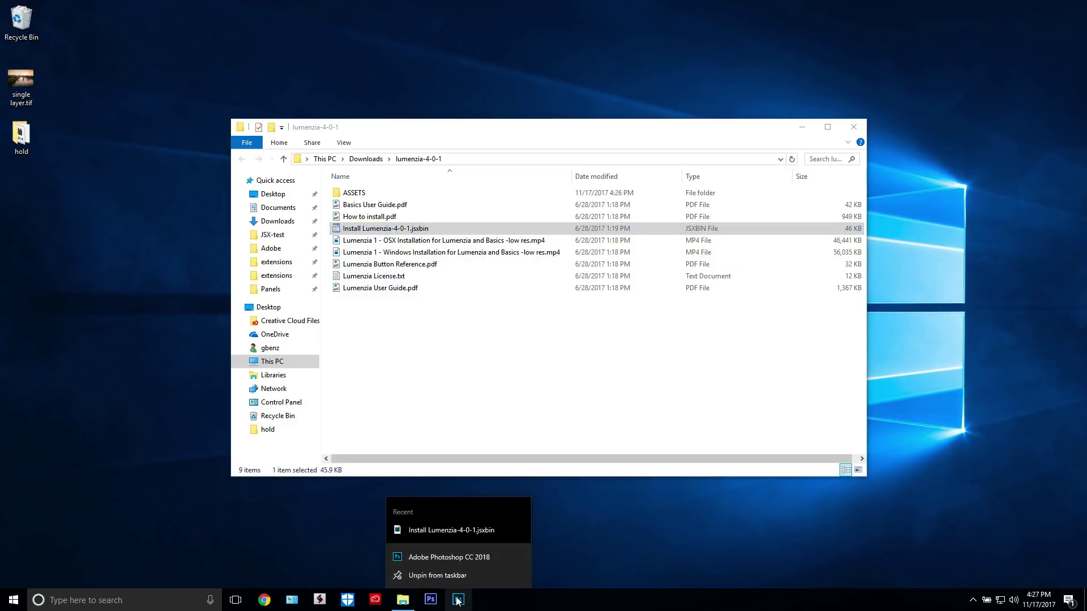
right_click(452, 556)
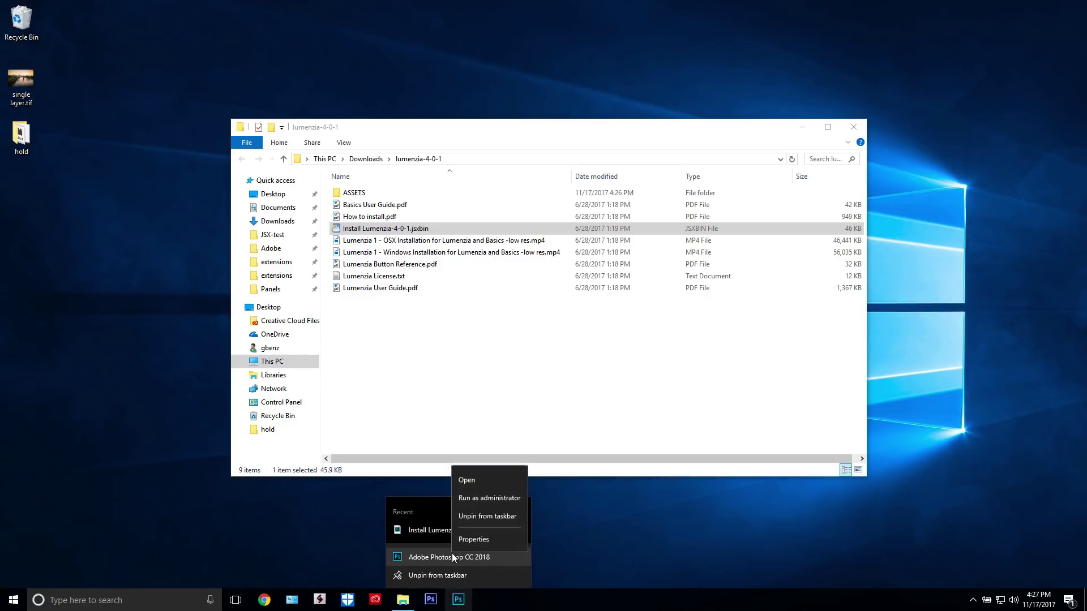
left_click(504, 502)
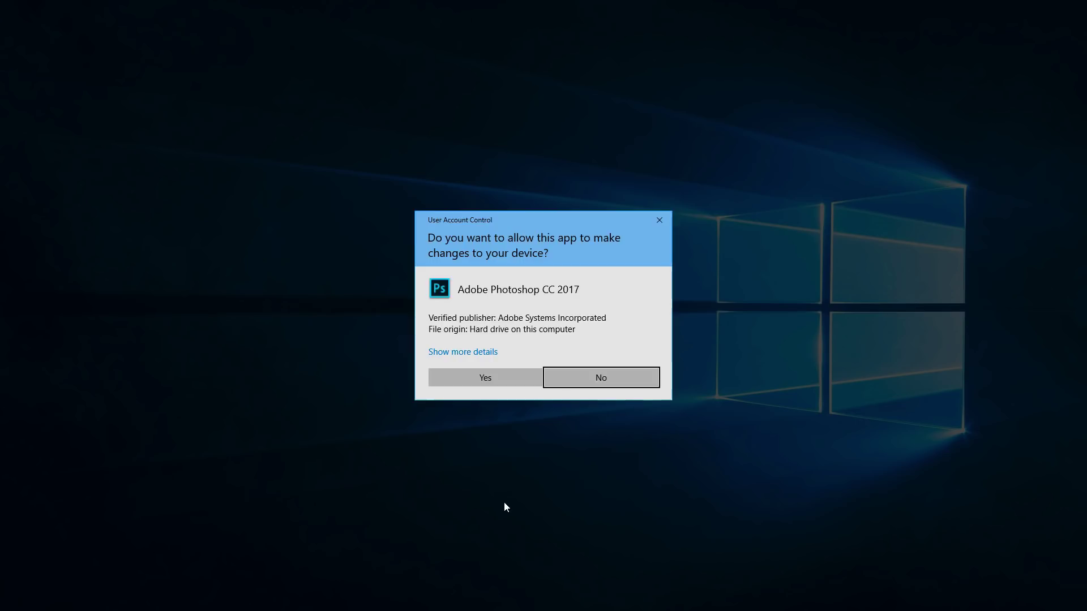
left_click(485, 377)
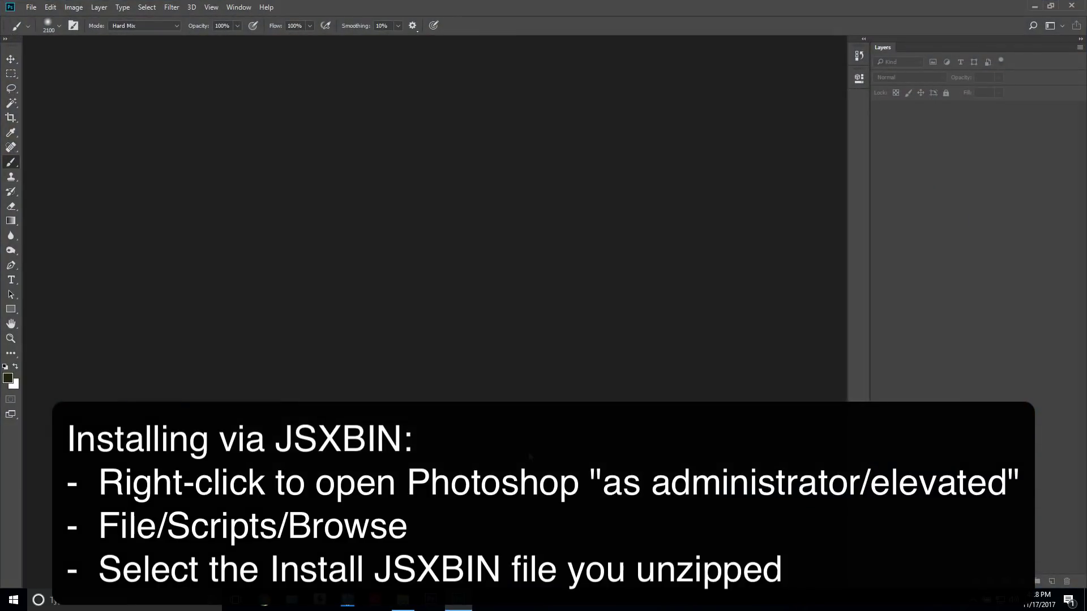
Load Install Lumenzia-4-0-1.jsxbin from Downloads > lumenzia-4-0-1 via File > Scripts > Browse.
left_click(32, 7)
mouse_move(77, 266)
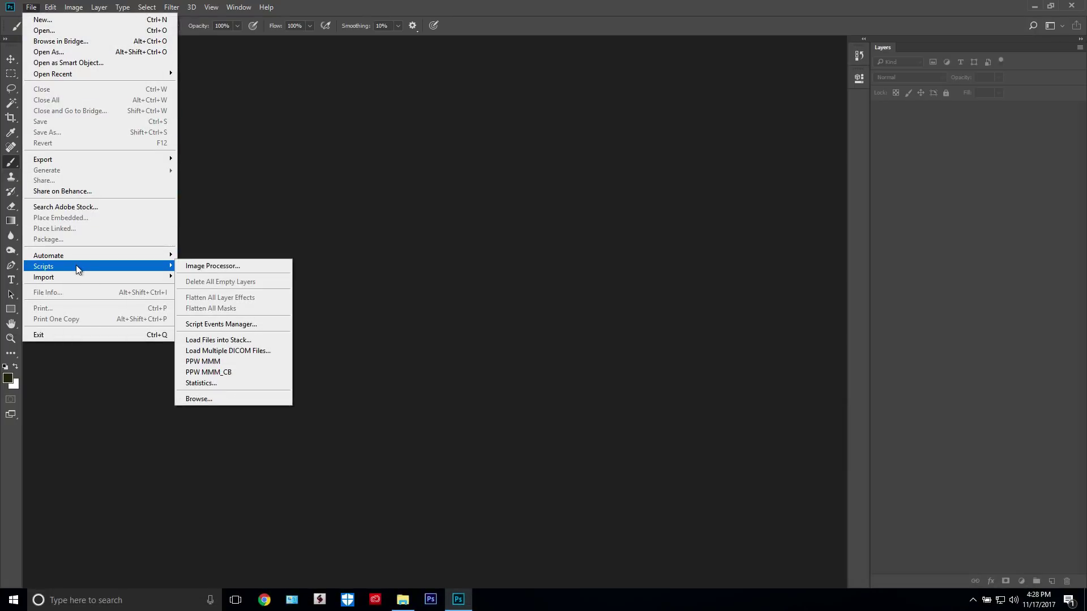
left_click(233, 398)
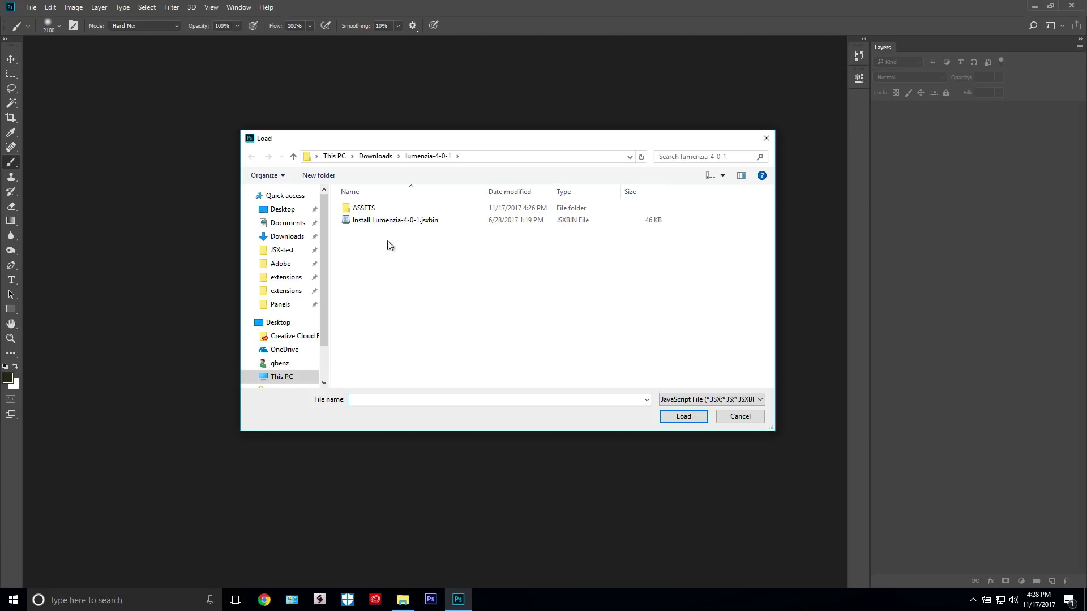
left_click(290, 236)
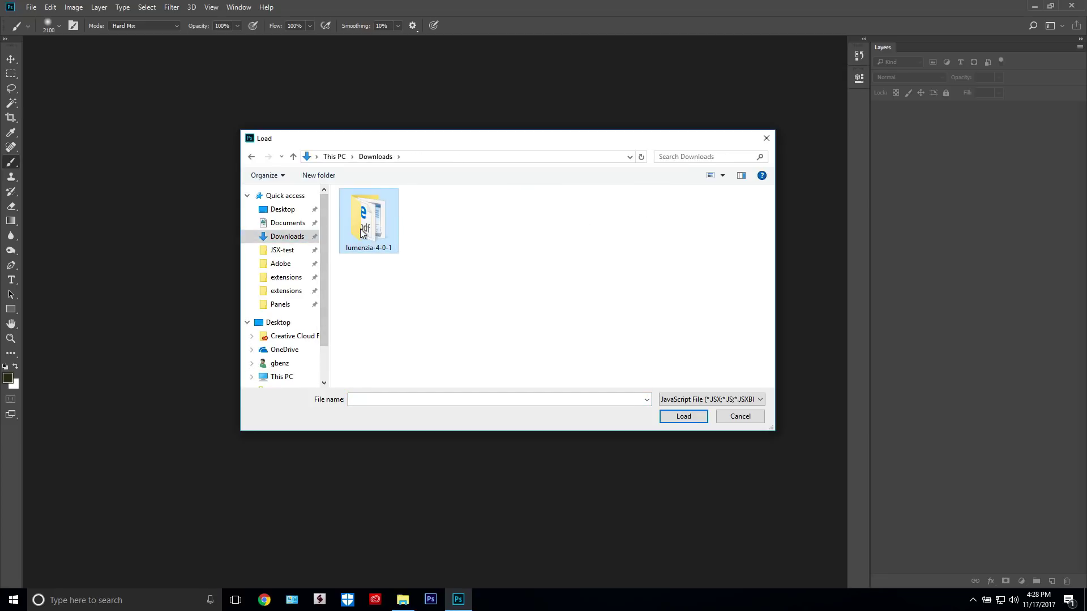
double_click(360, 229)
left_click(360, 223)
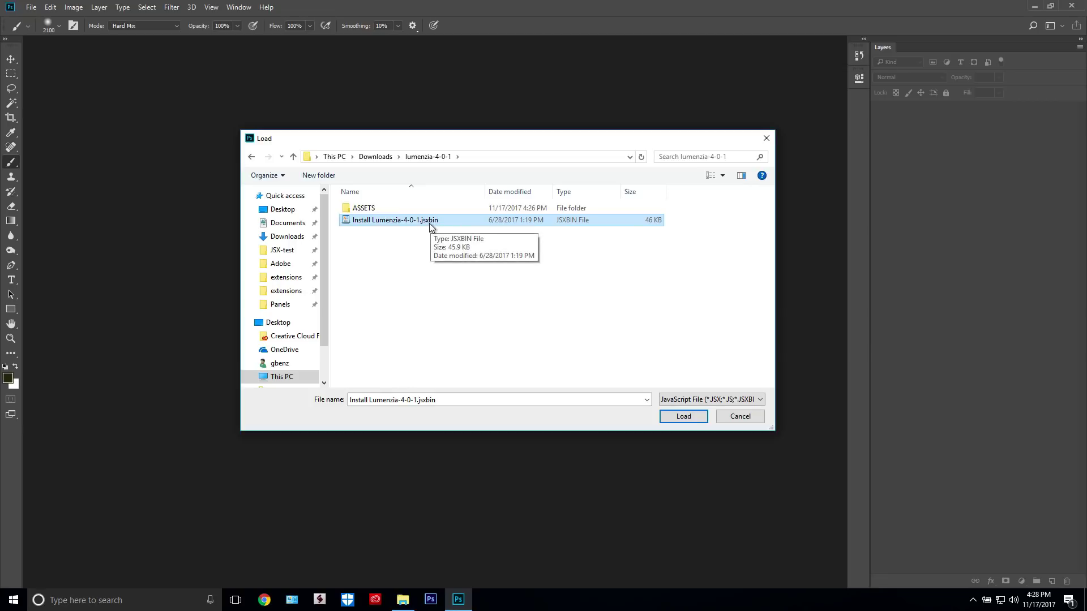
left_click(704, 399)
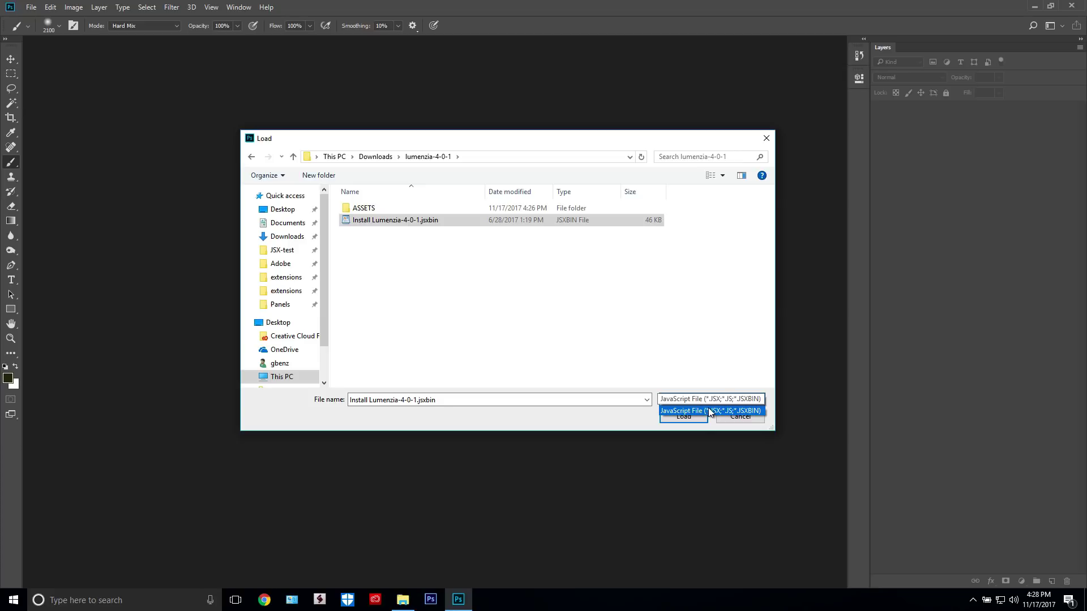
left_click(708, 407)
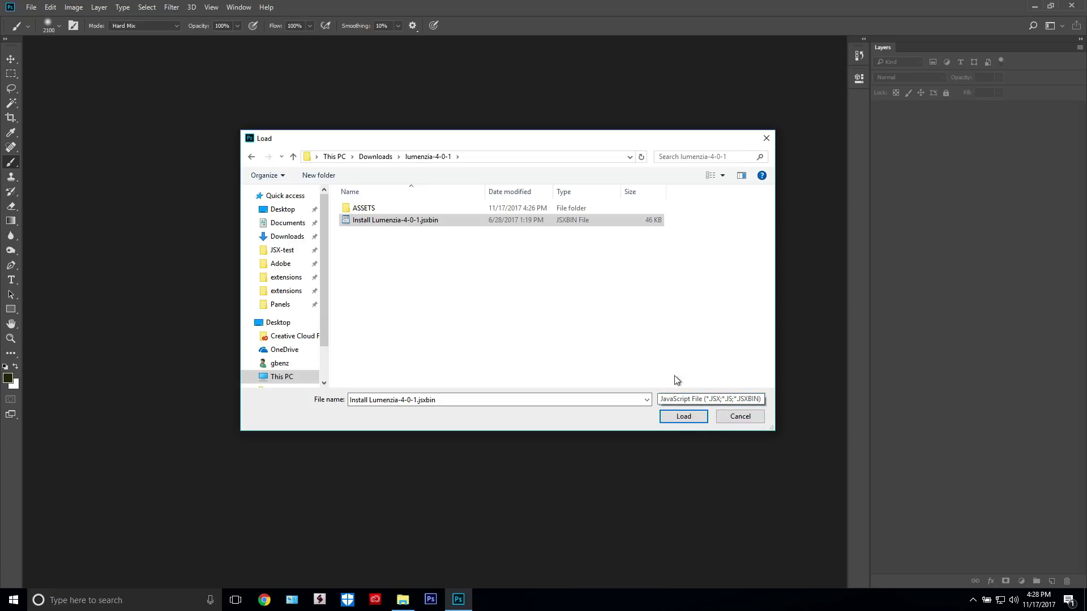
left_click(373, 221)
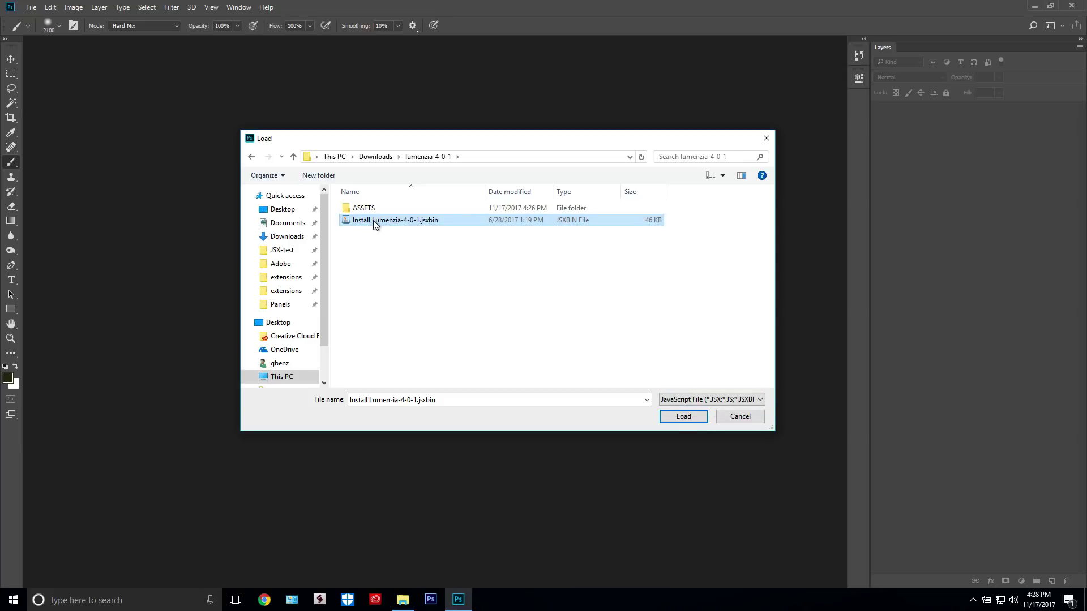
left_click(671, 416)
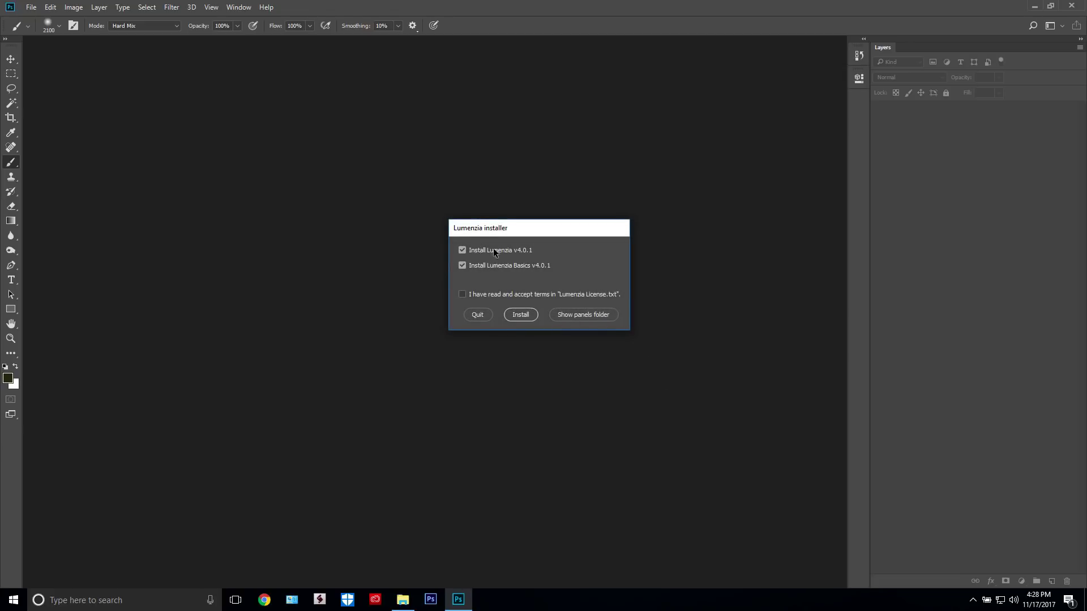
left_click(461, 294)
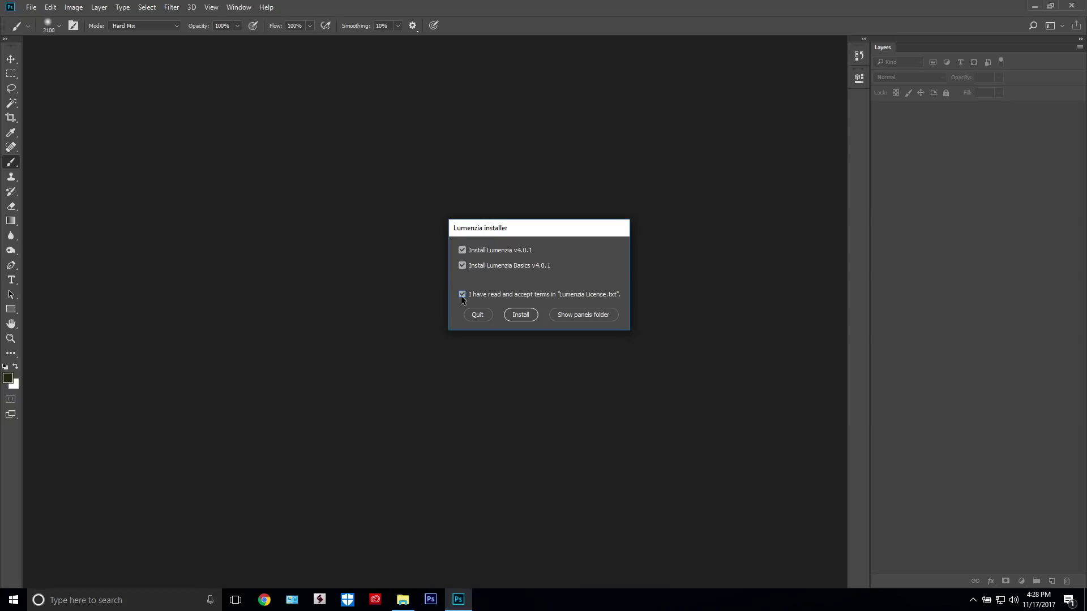
left_click(517, 315)
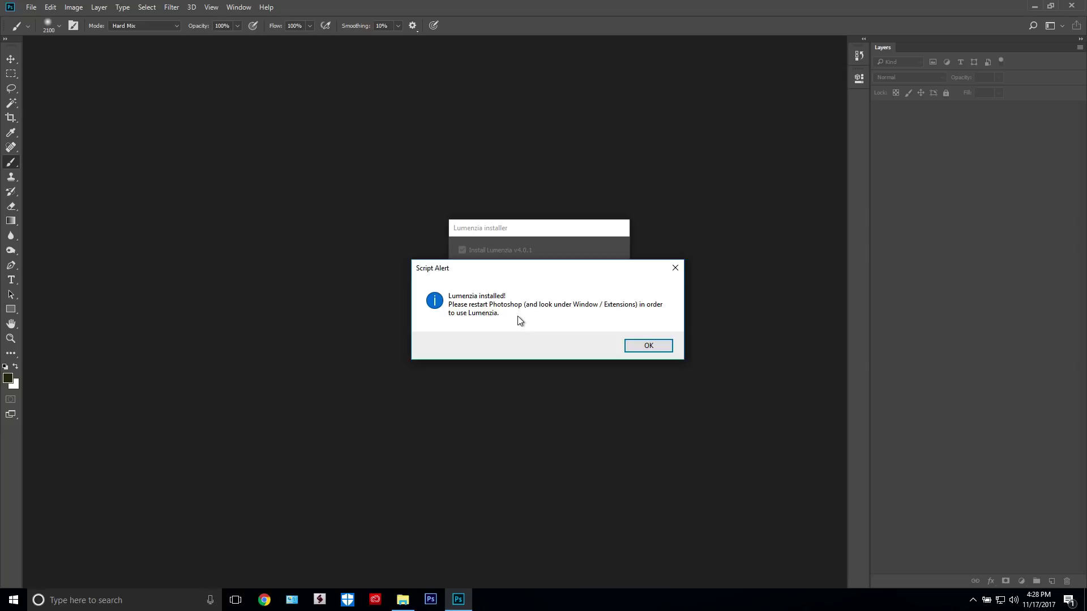
left_click(637, 345)
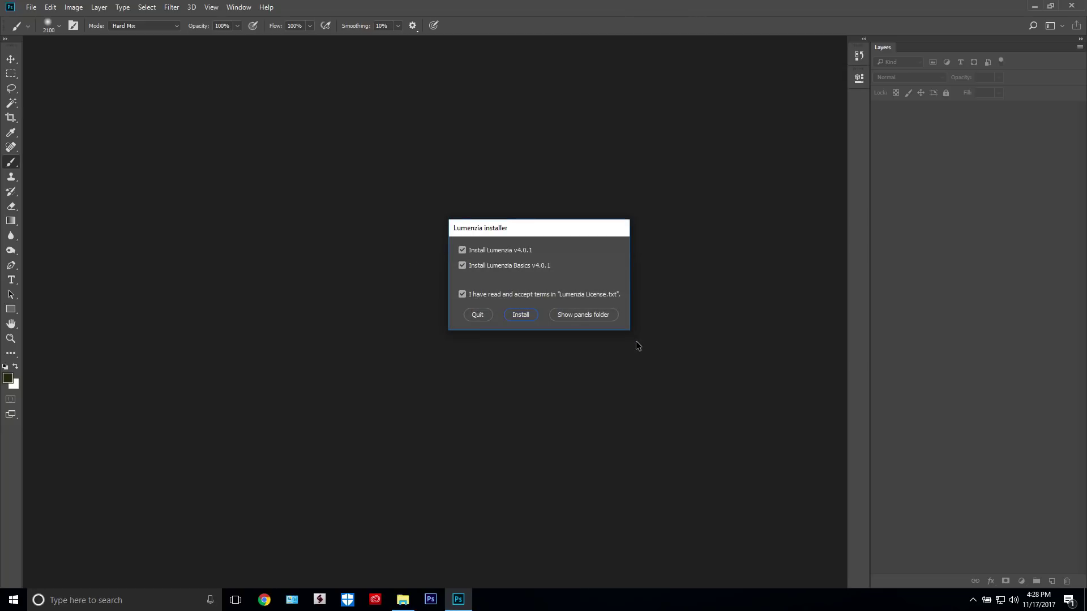
left_click(637, 345)
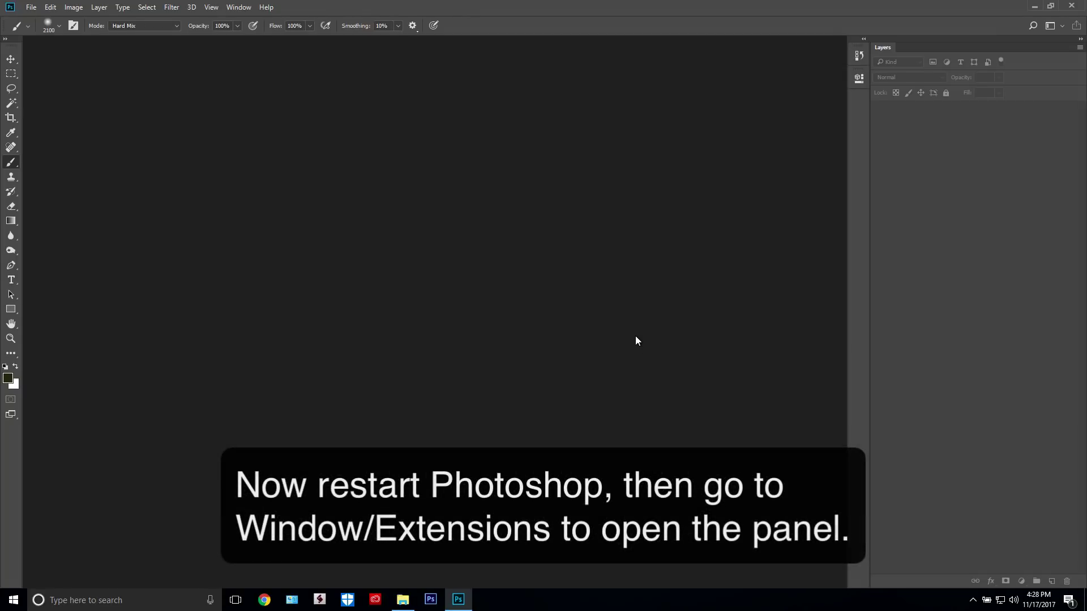
left_click(242, 9)
mouse_move(252, 57)
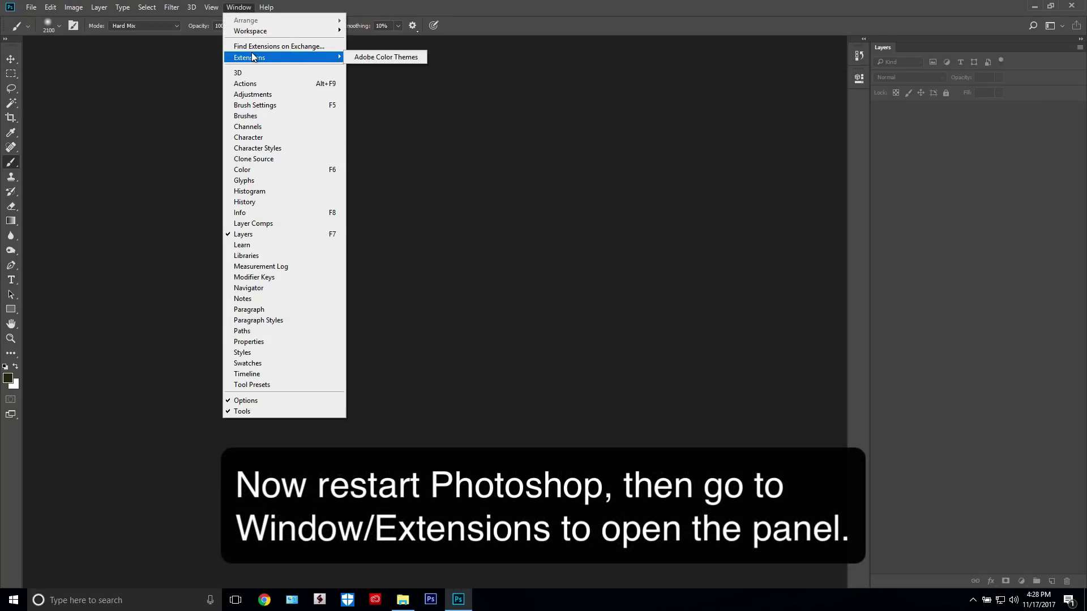
left_click(352, 58)
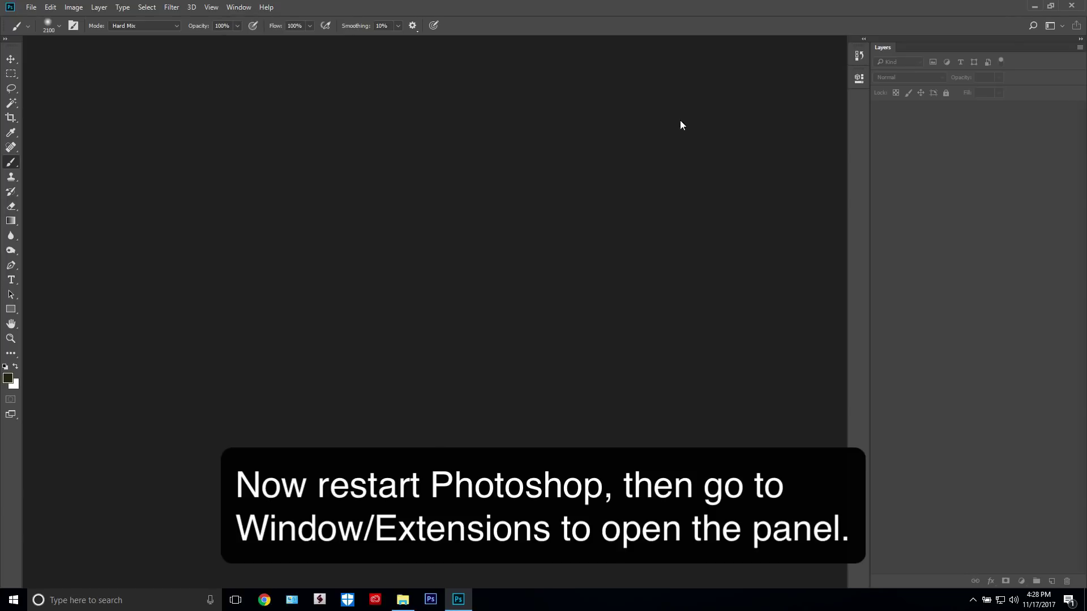
Quit and relaunch Photoshop, then show the Lumenzia panel from Window > Extensions.
left_click(1070, 5)
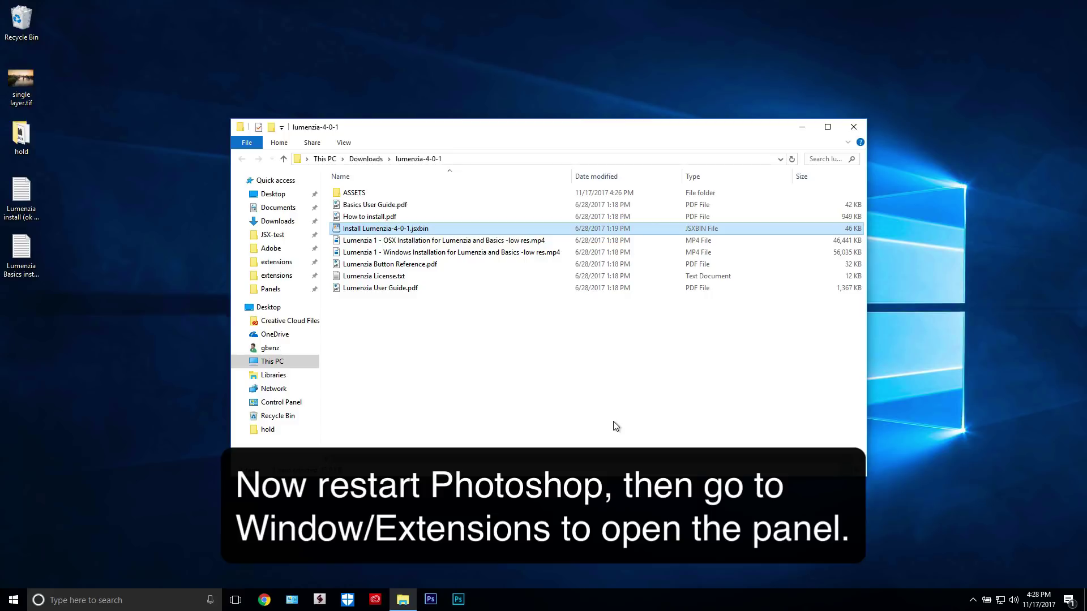
left_click(458, 600)
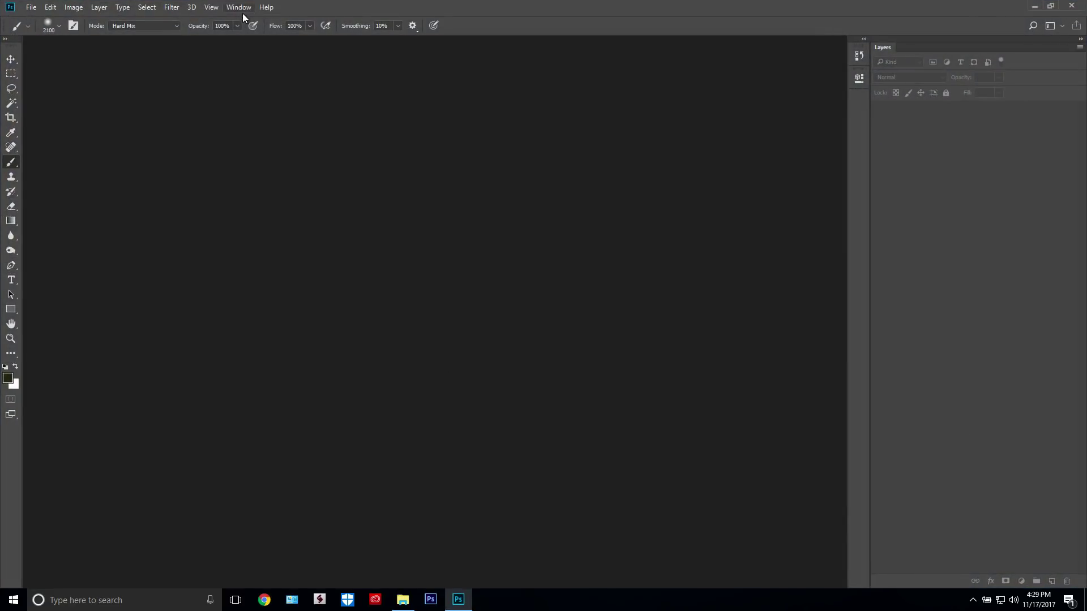
left_click(243, 13)
left_click(185, 61)
left_click(238, 7)
mouse_move(249, 58)
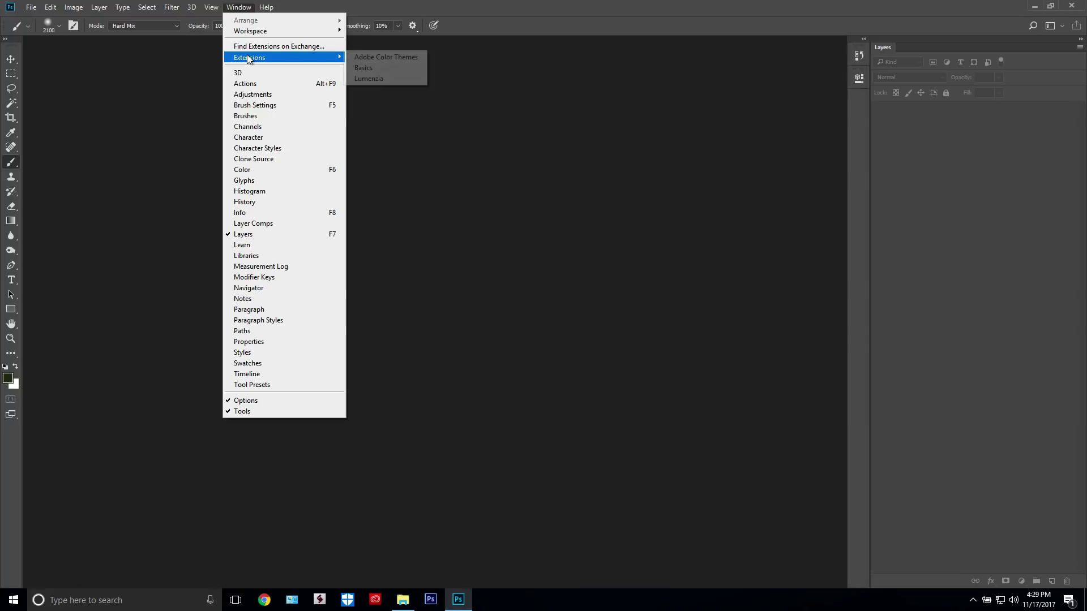
left_click(383, 78)
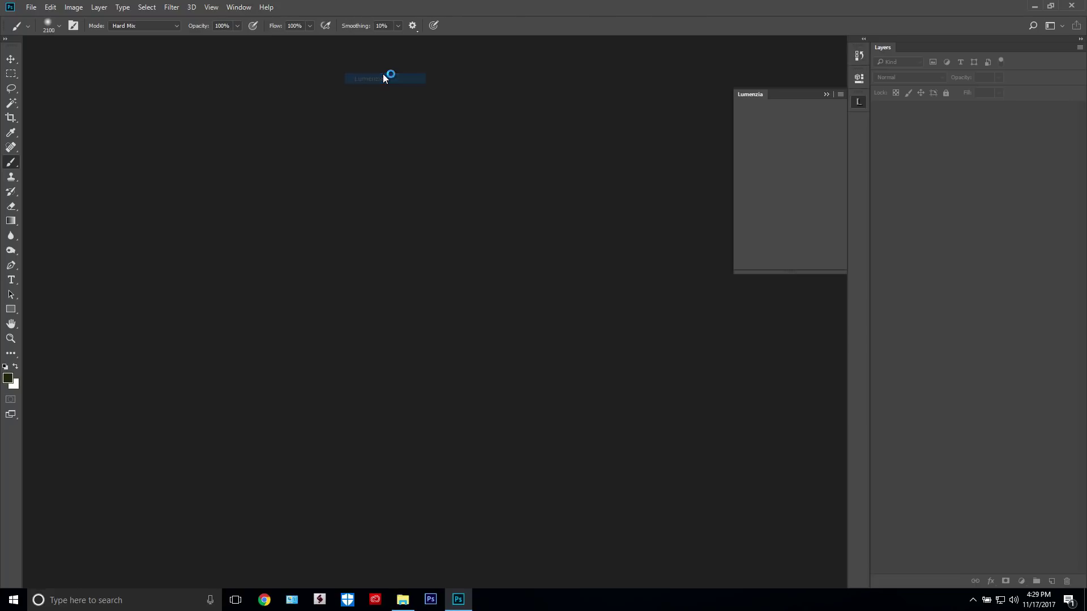
Dock the Lumenzia panel above Layers and test two mask buttons, dismissing each 'open an image' alert.
left_click_drag(858, 101, 912, 40)
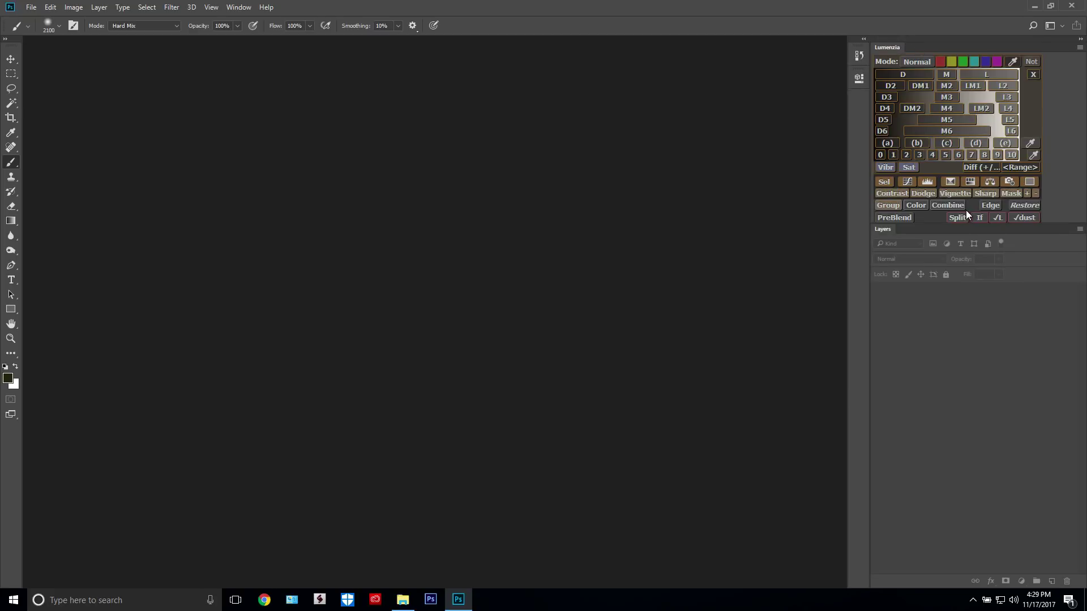
left_click(888, 86)
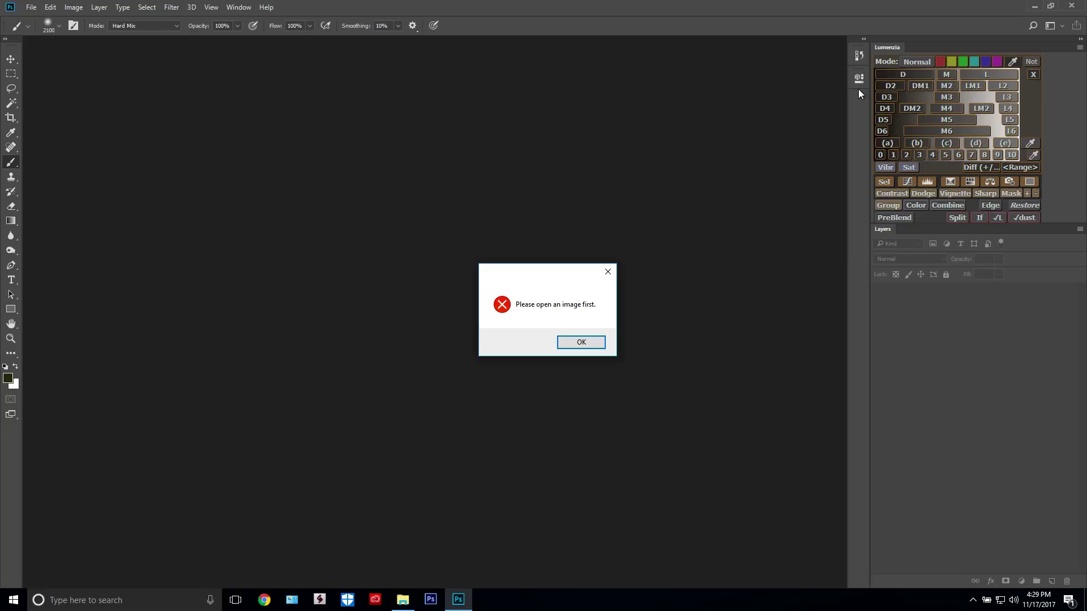
left_click(585, 342)
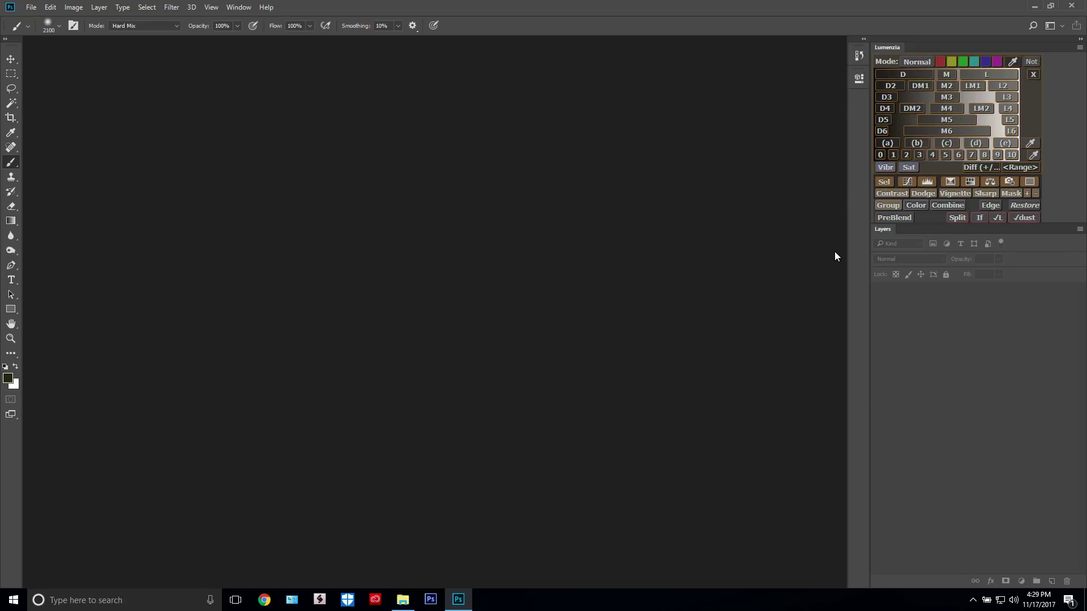
left_click(881, 132)
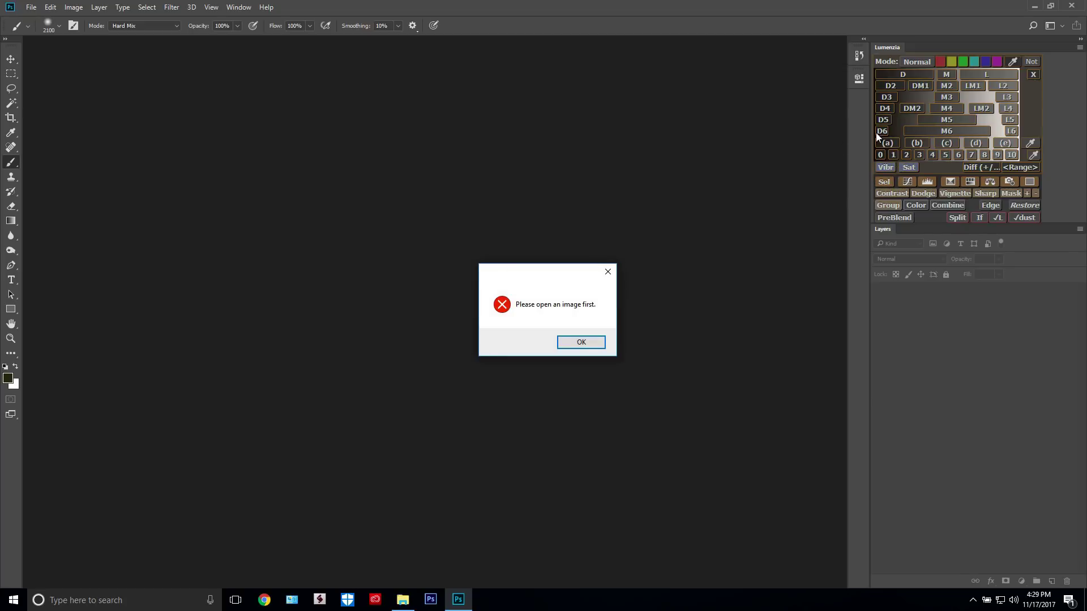
left_click(586, 335)
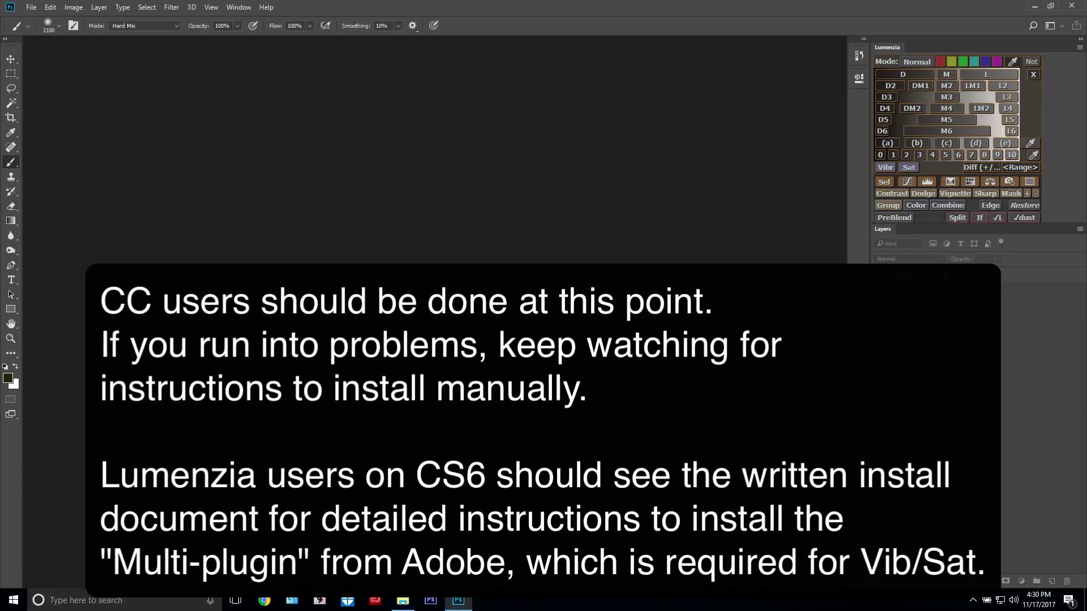
Close Photoshop with its window close button, returning to the lumenzia-4-0-1 folder.
left_click(1071, 5)
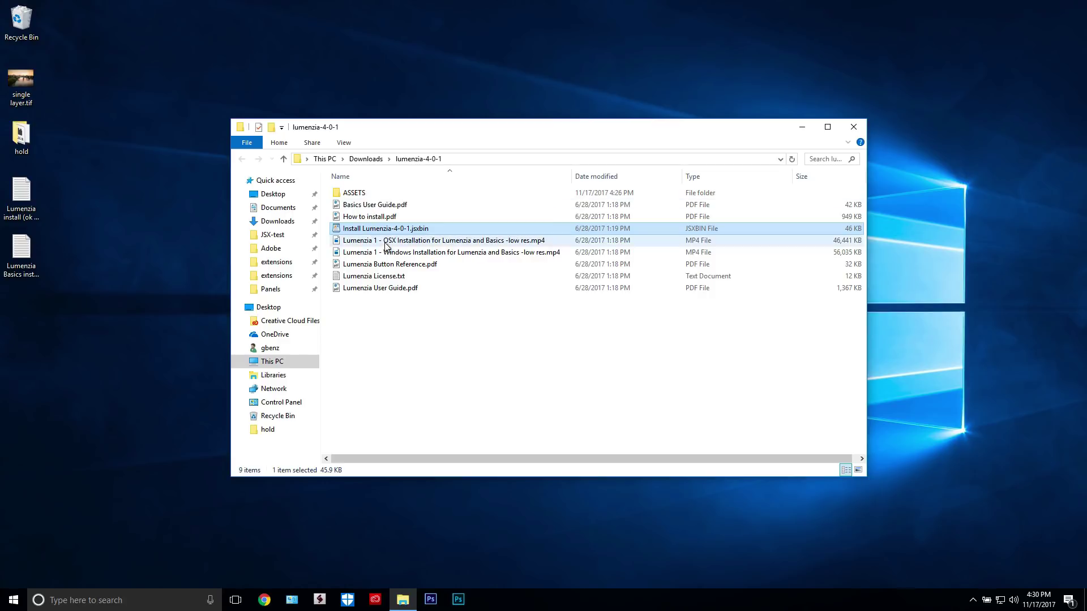
Select How to install.pdf, move the Explorer window up-left, and relaunch Photoshop from the taskbar.
left_click(378, 221)
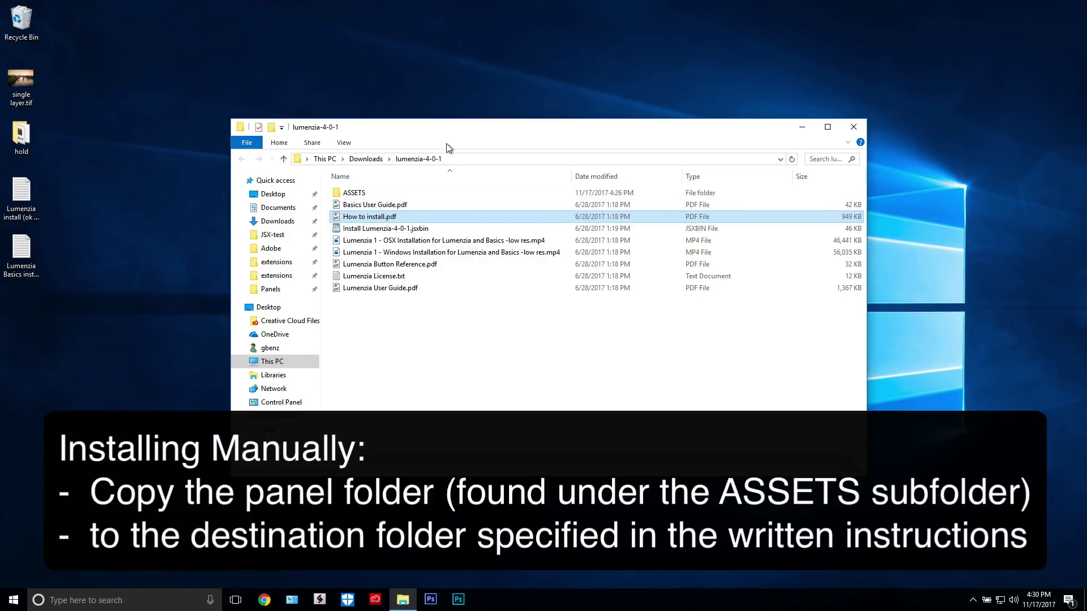
left_click_drag(447, 126, 321, 69)
left_click(459, 599)
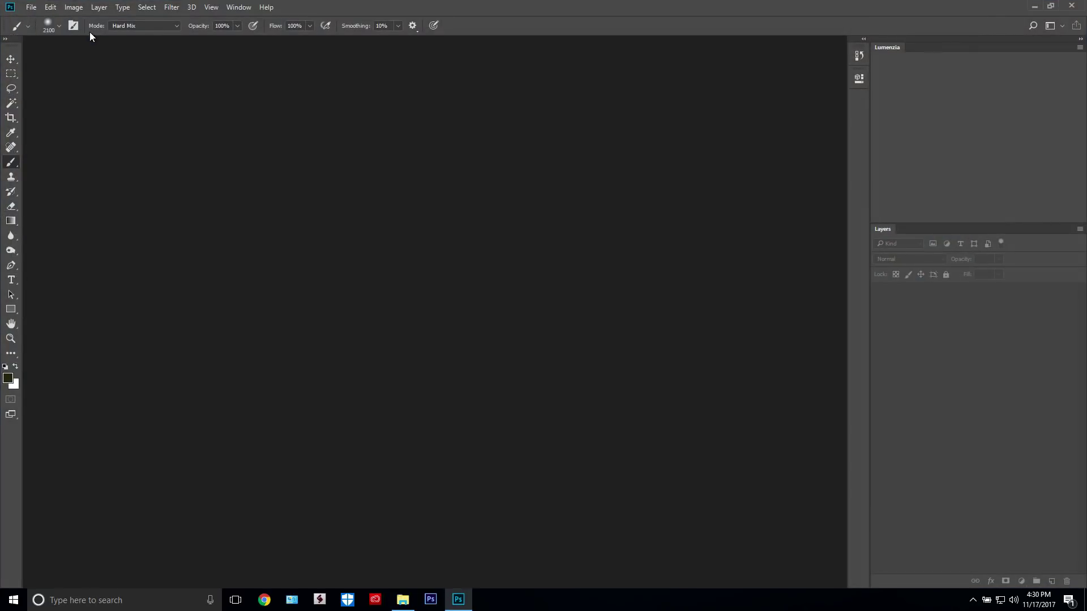
Run Install Lumenzia-4-0-1.jsxbin via File > Scripts > Browse and reveal the CEP extensions folder.
left_click(31, 7)
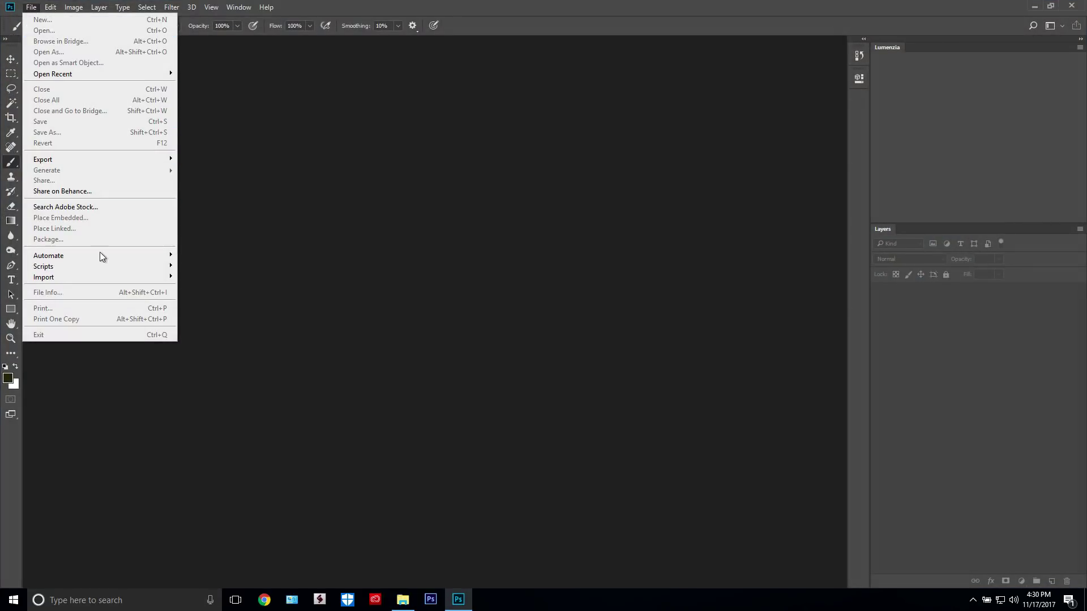
mouse_move(101, 266)
left_click(253, 395)
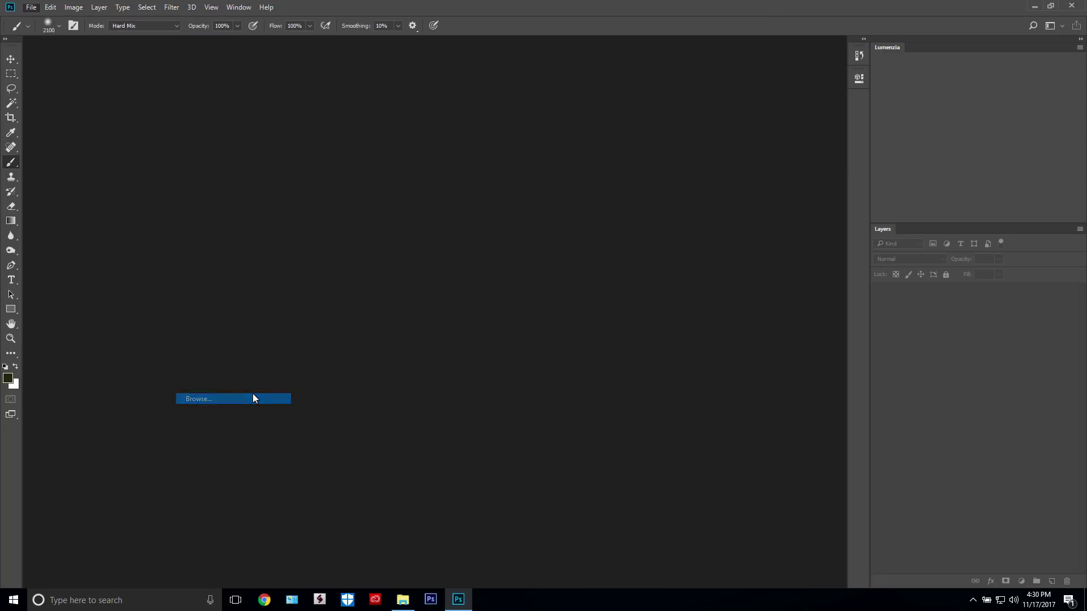
double_click(352, 223)
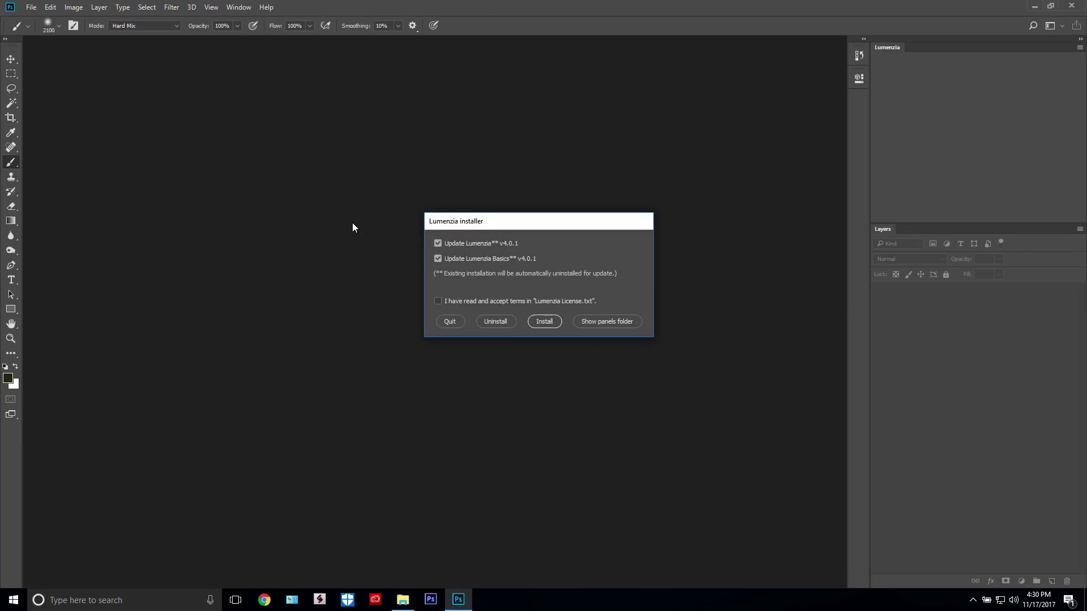
left_click(597, 322)
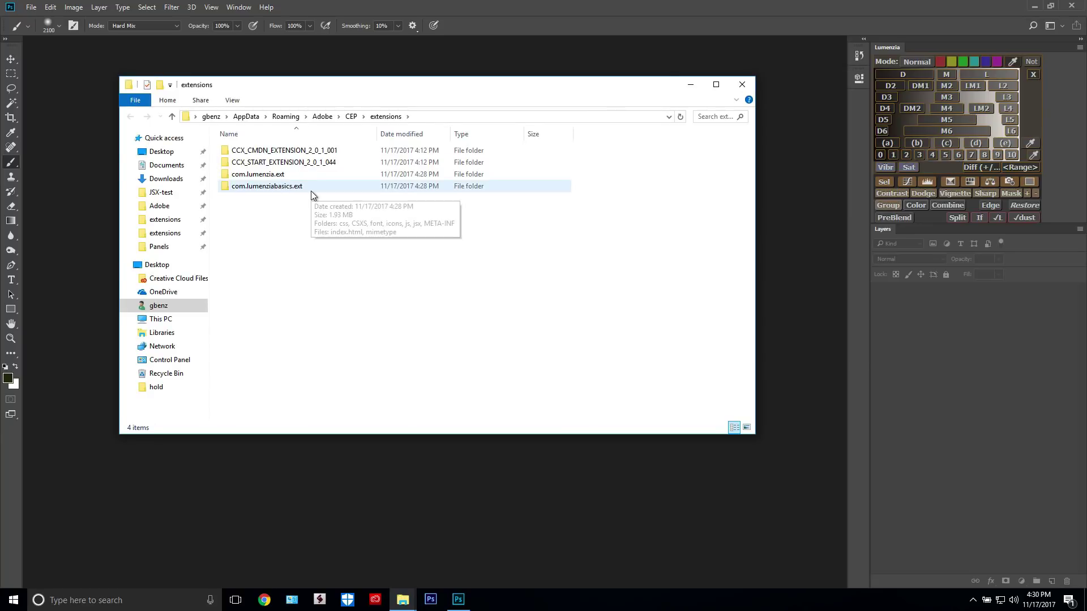
Quit Photoshop and move the extensions window aside to uncover the download folder.
mouse_move(289, 181)
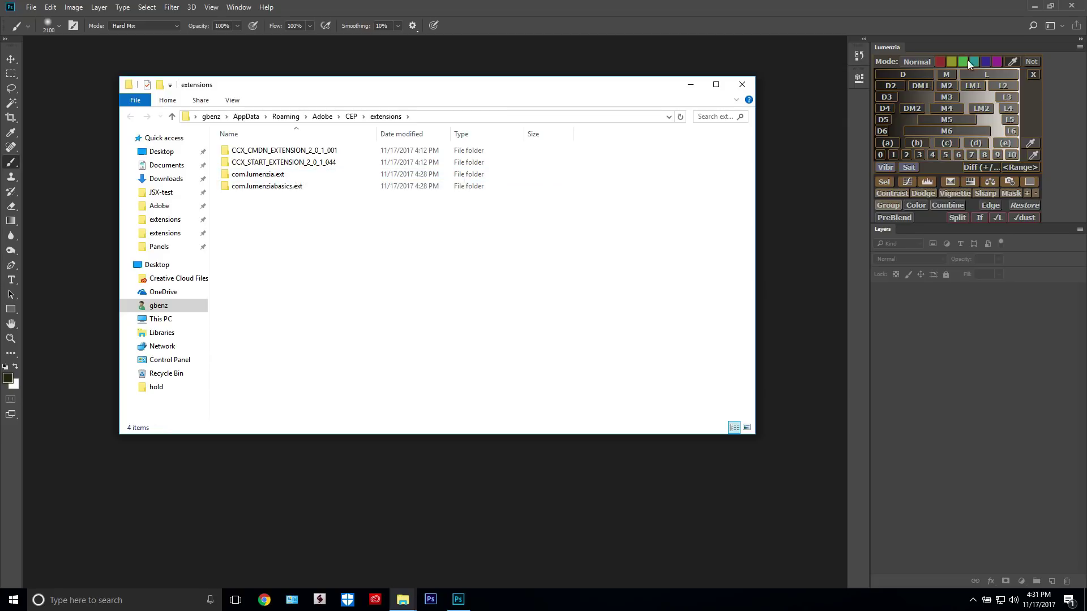
left_click(1071, 7)
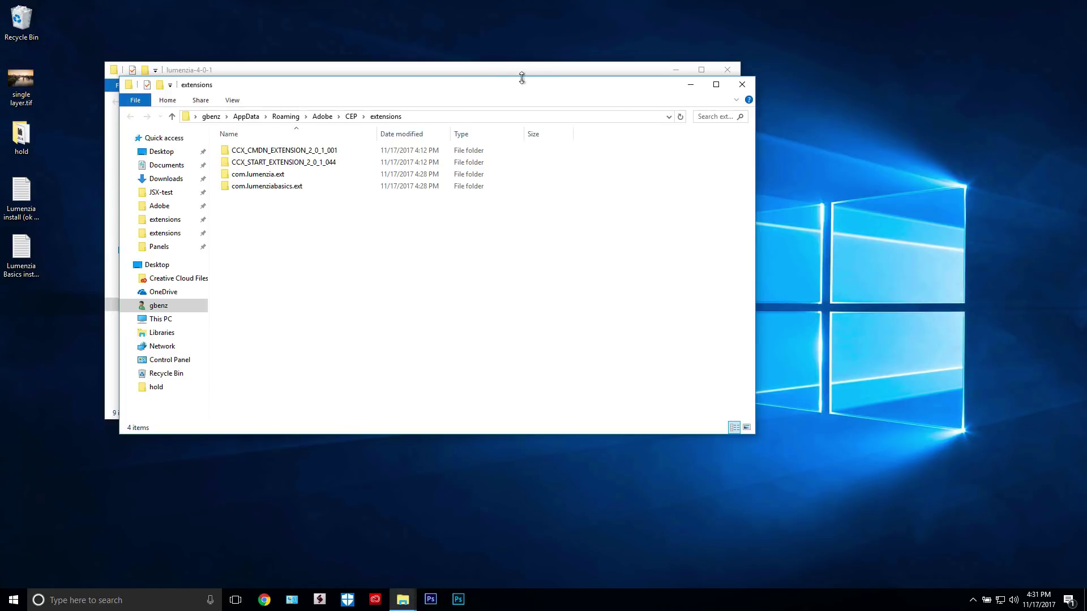
left_click_drag(496, 93, 883, 263)
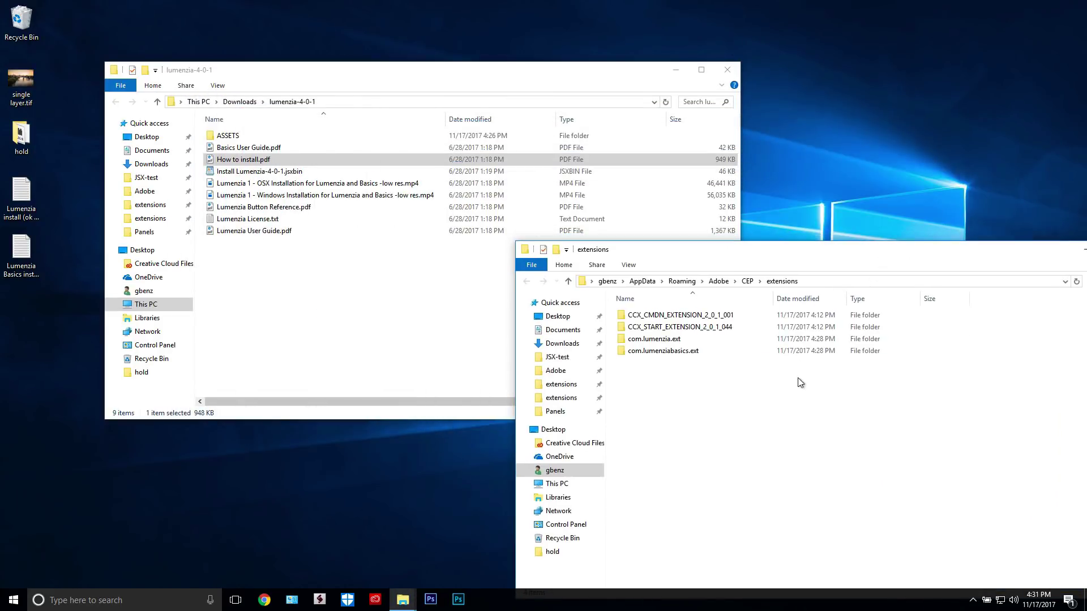
Delete com.lumenzia.ext and com.lumenziabasics.ext from CEP extensions to the Recycle Bin.
left_click(672, 340)
left_click(670, 351, "shift")
right_click(670, 353)
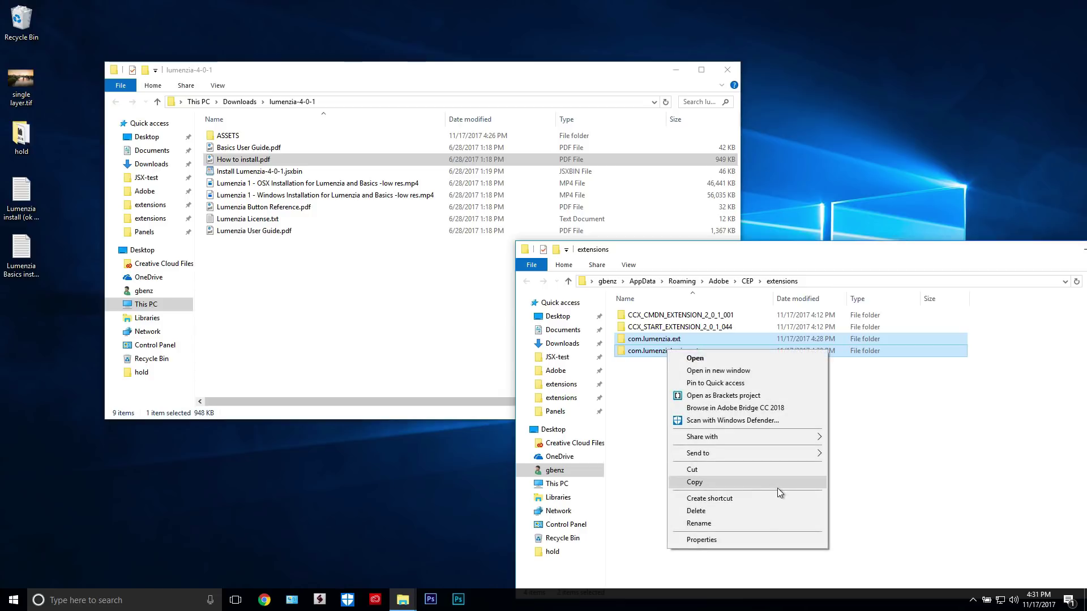
left_click(702, 513)
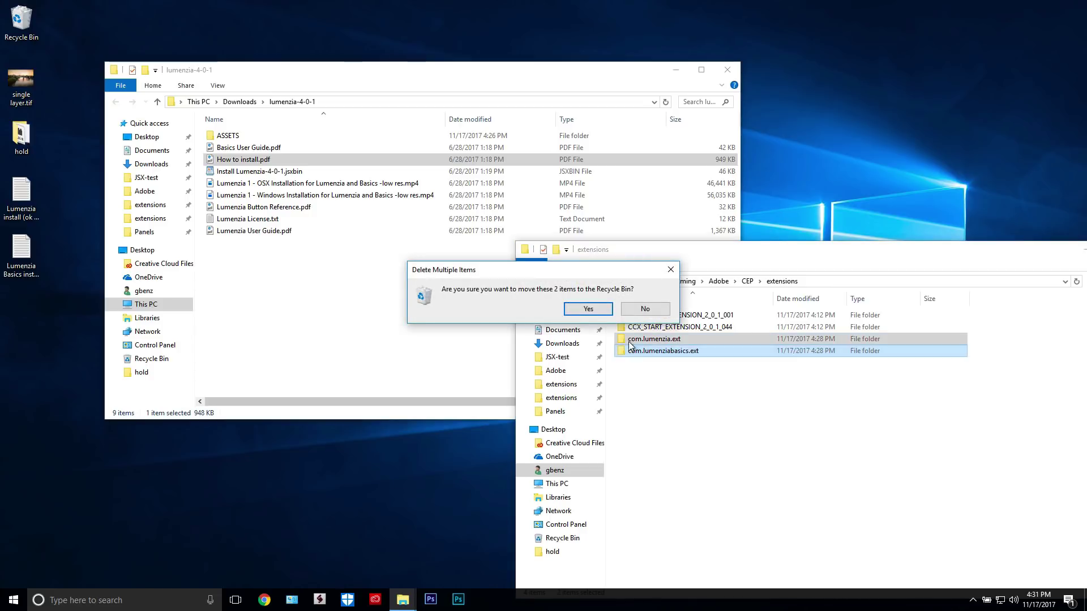
left_click(589, 308)
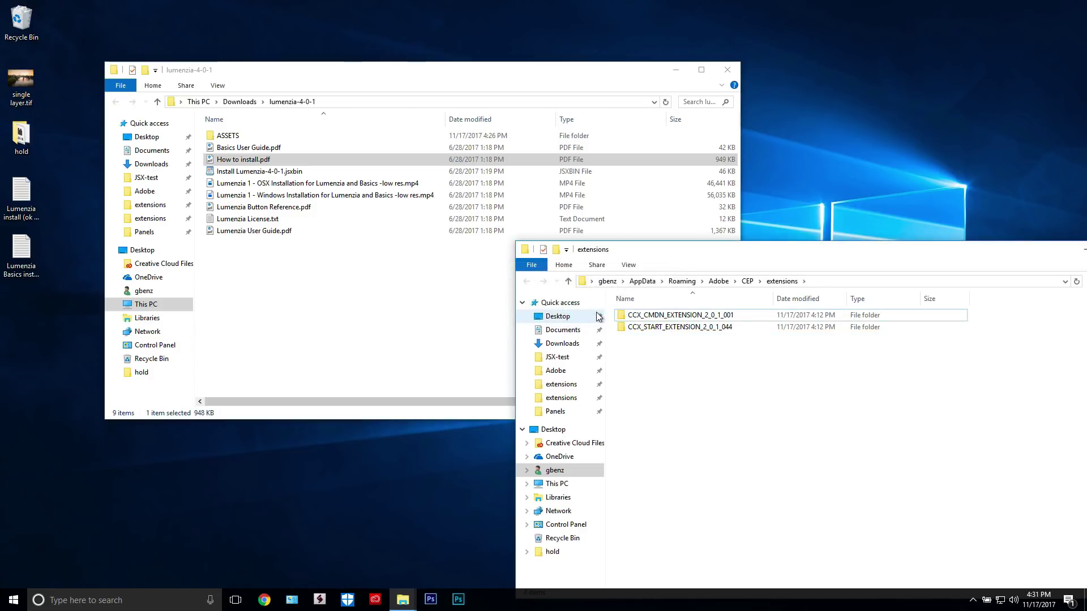
Drag com.lumenzia.ext from ASSETS\lumenzia\HTML into the AppData\Roaming\Adobe\CEP\extensions window.
double_click(229, 136)
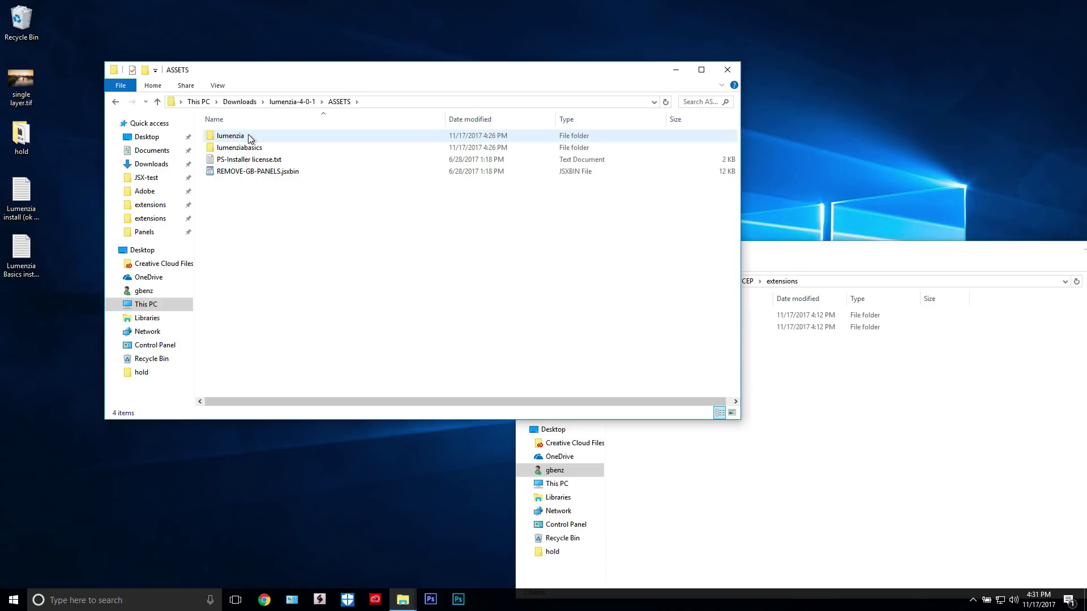
double_click(233, 135)
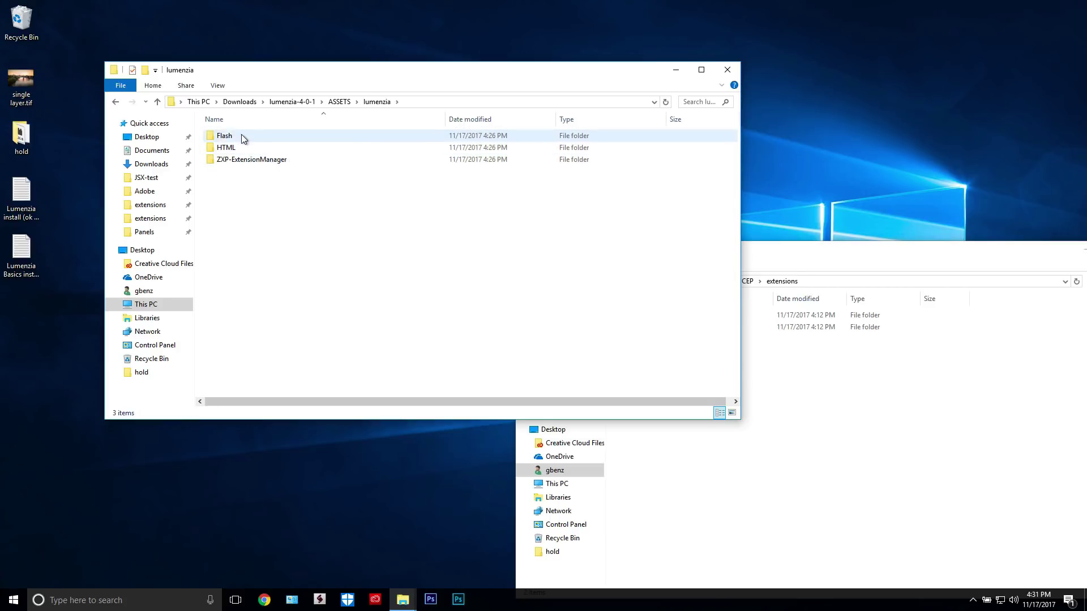
left_click(244, 136)
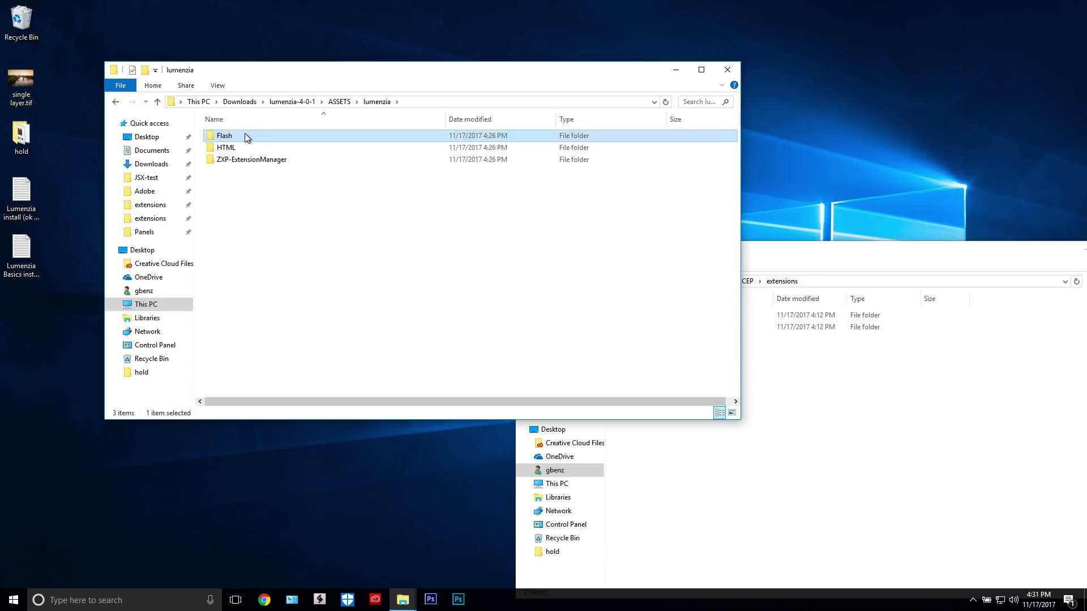
double_click(244, 135)
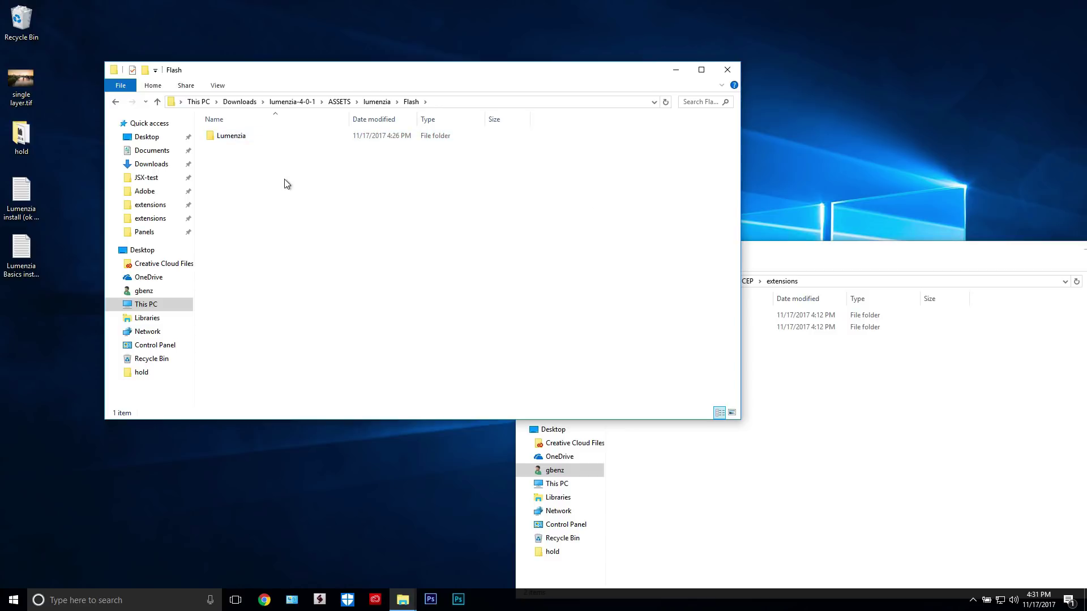
left_click(377, 102)
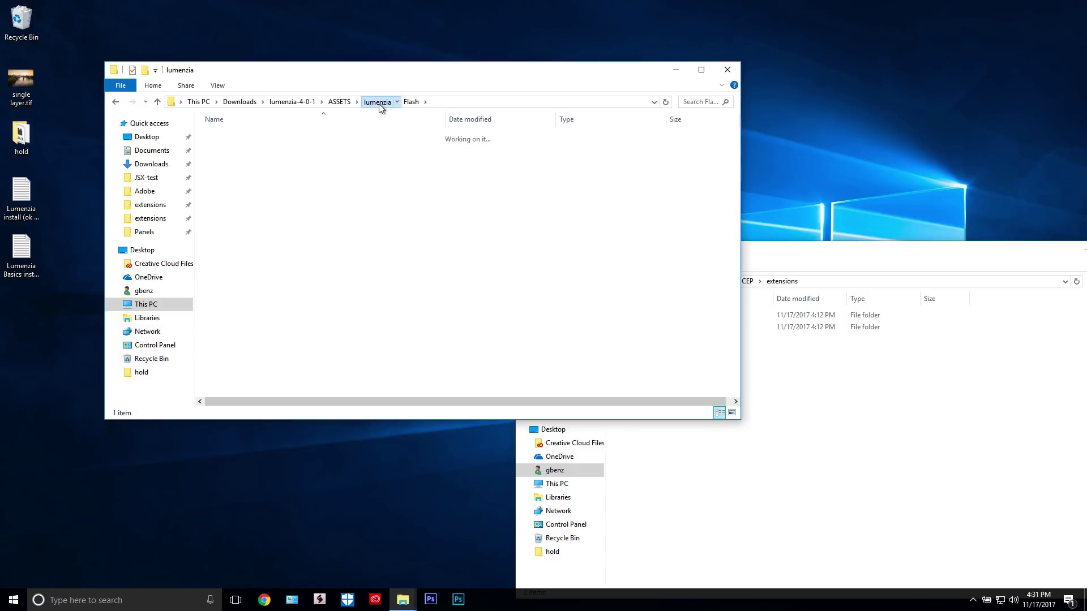
left_click(225, 149)
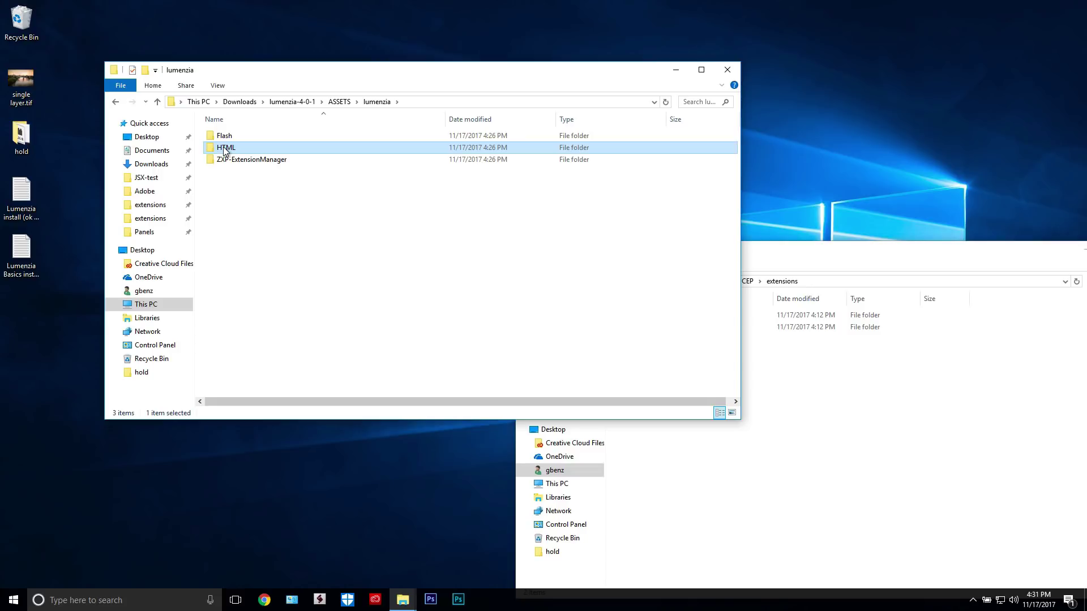
double_click(224, 149)
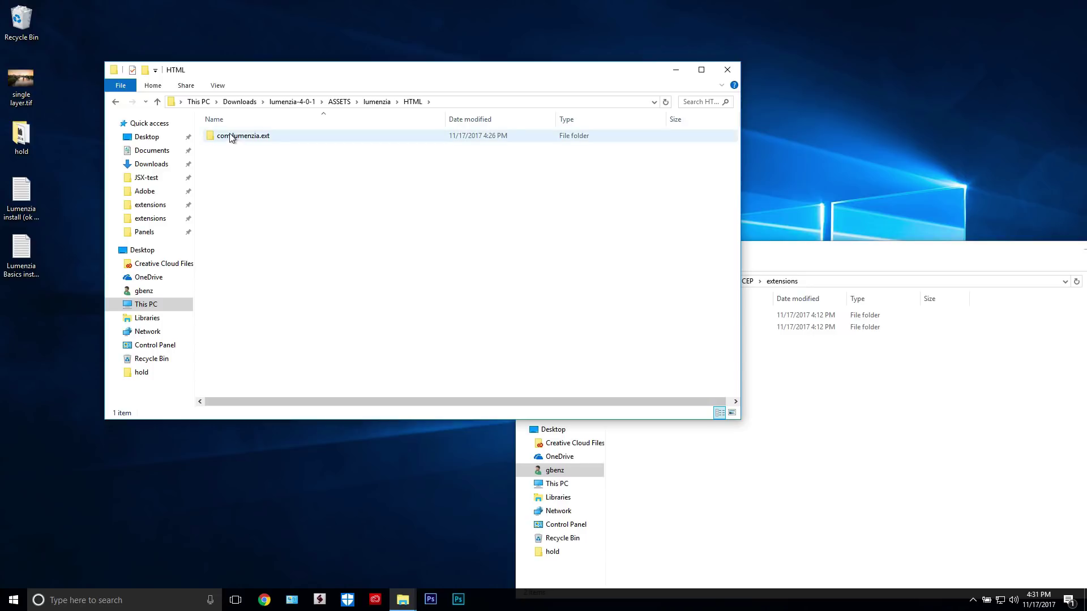
left_click_drag(231, 136, 812, 388)
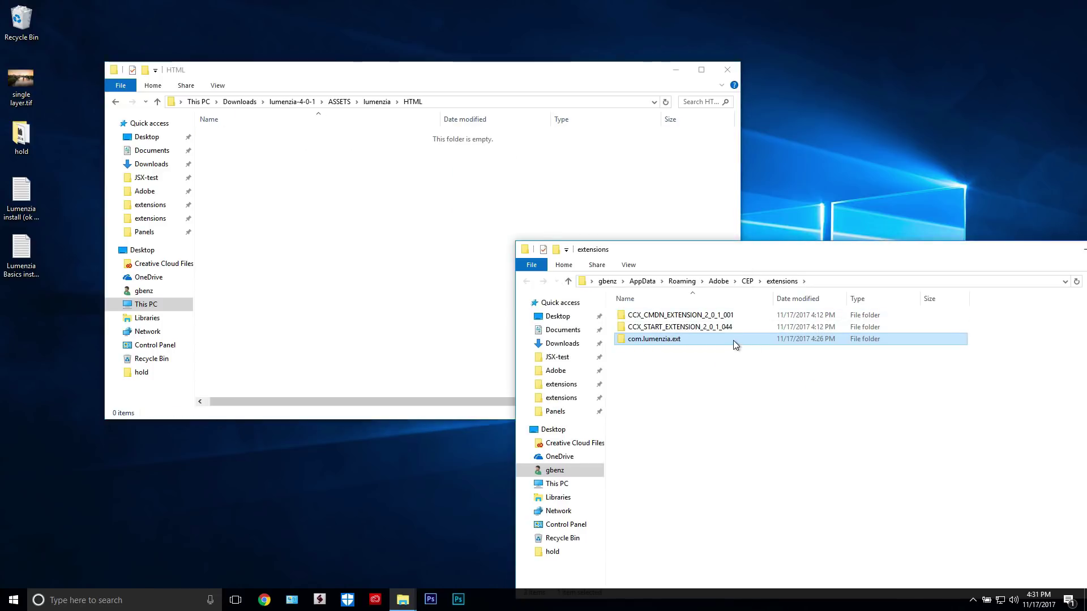
Browse the lumenzia ZXP-ExtensionManager folder and confirm the HTML folder is now empty.
left_click(429, 242)
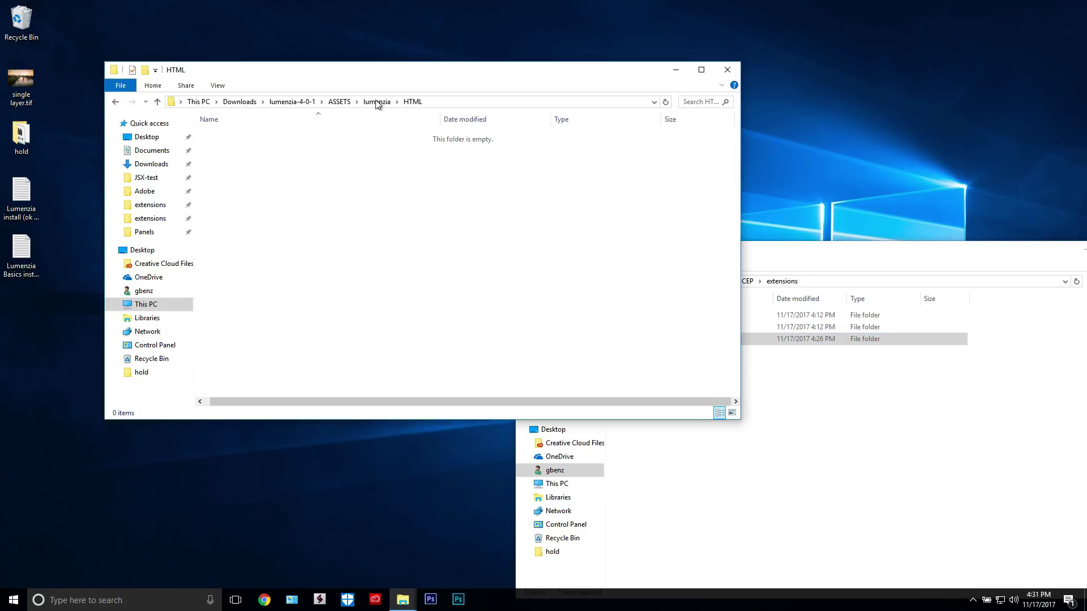
left_click(377, 101)
left_click(238, 160)
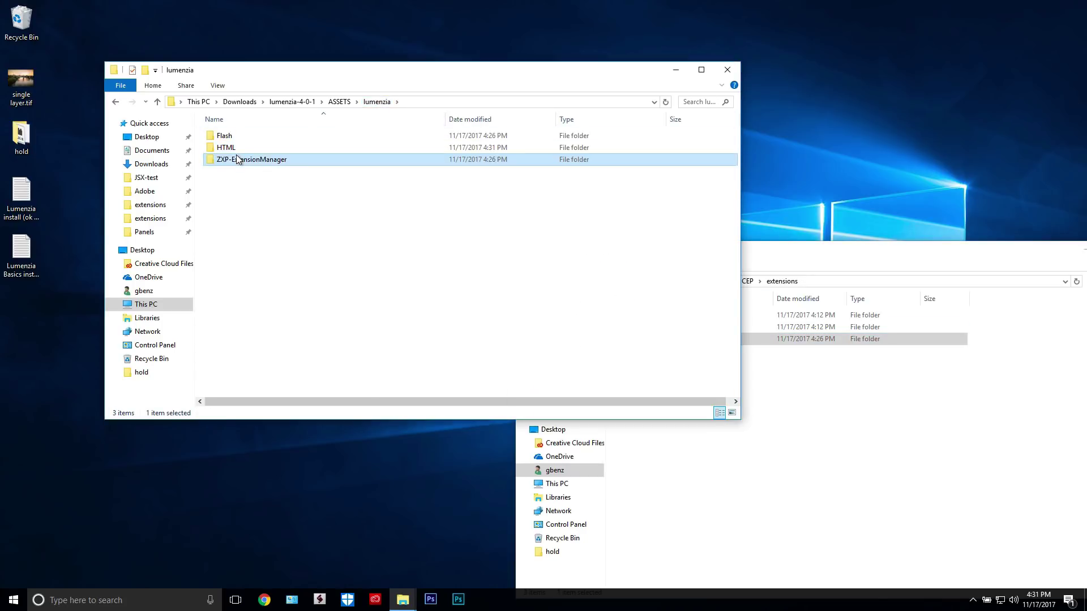
double_click(237, 159)
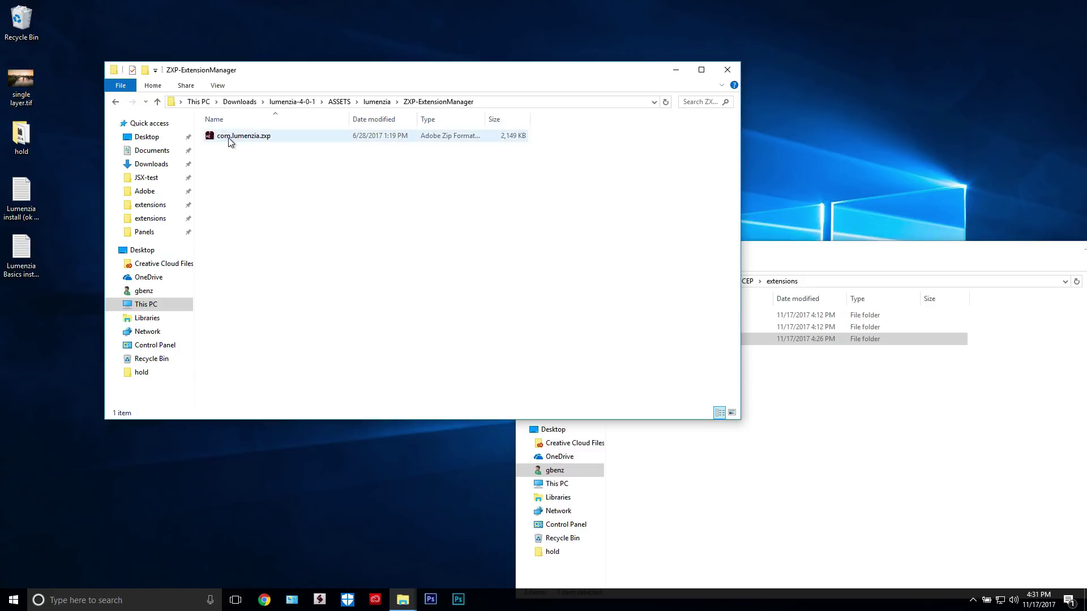
left_click(374, 101)
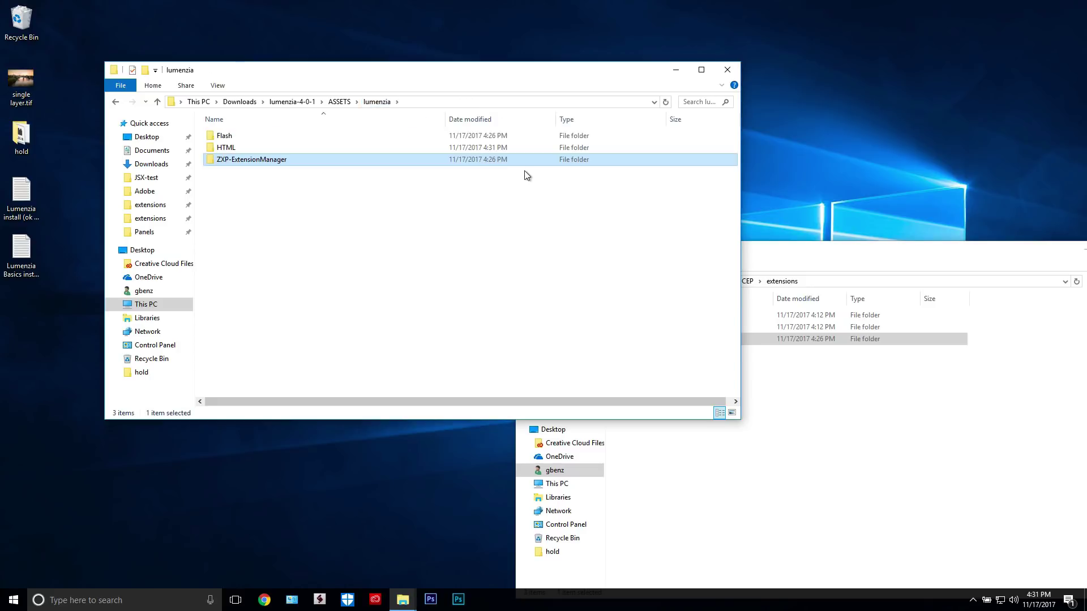
left_click(231, 137)
left_click(238, 148)
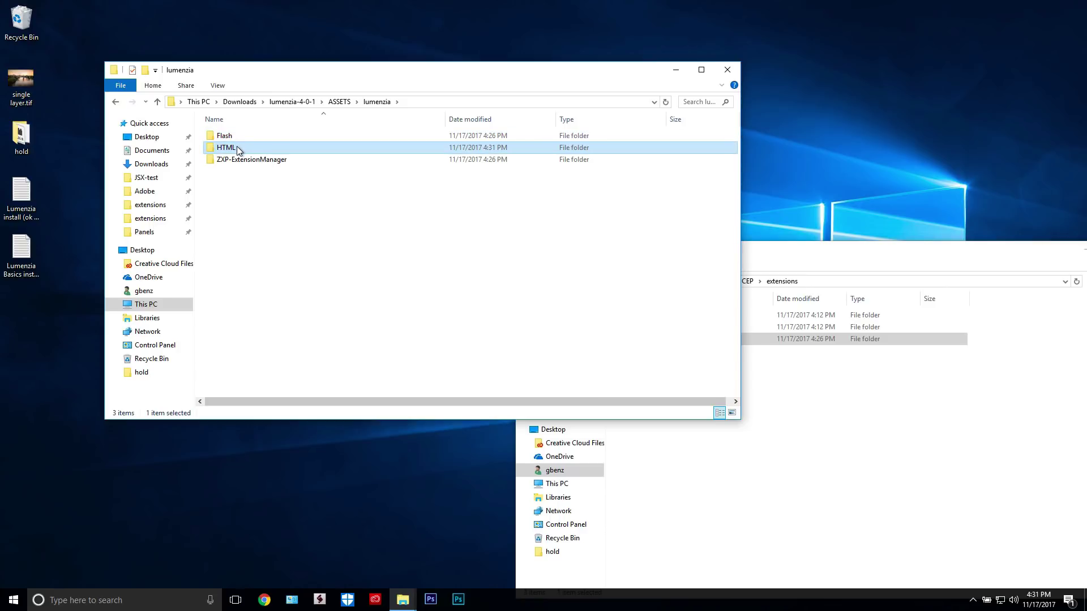
double_click(227, 147)
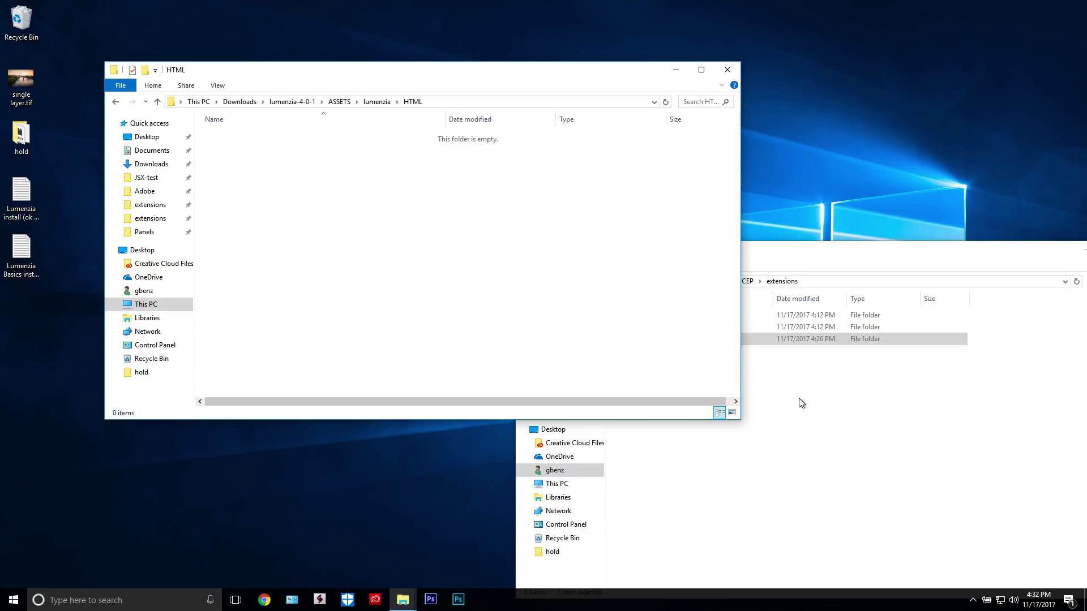
Check com.lumenzia.ext in CEP extensions, glance into Flash, then return to ASSETS.
left_click(803, 339)
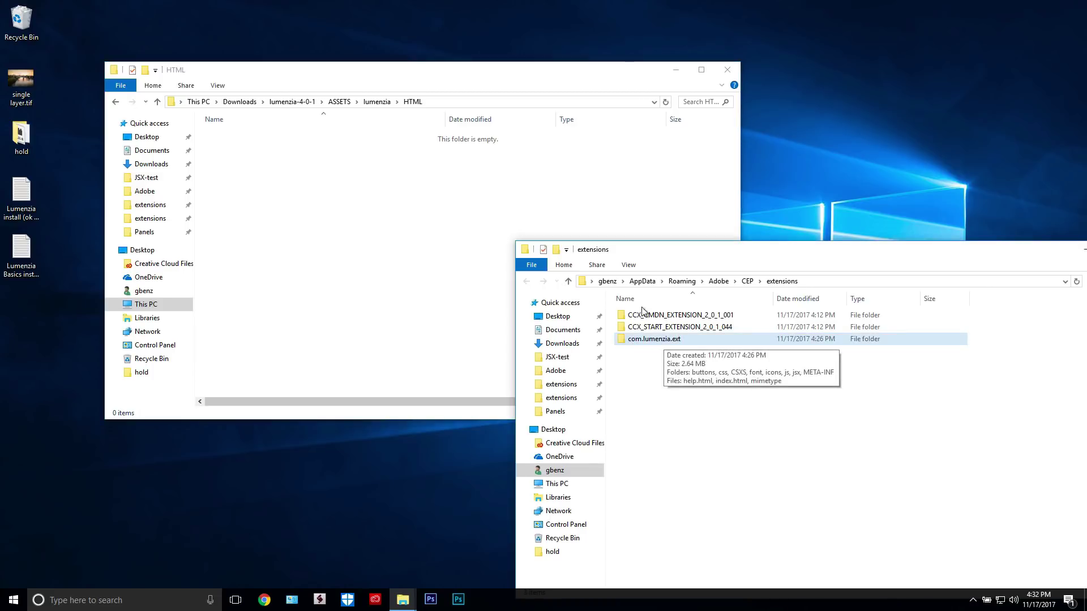
left_click(427, 155)
left_click(373, 105)
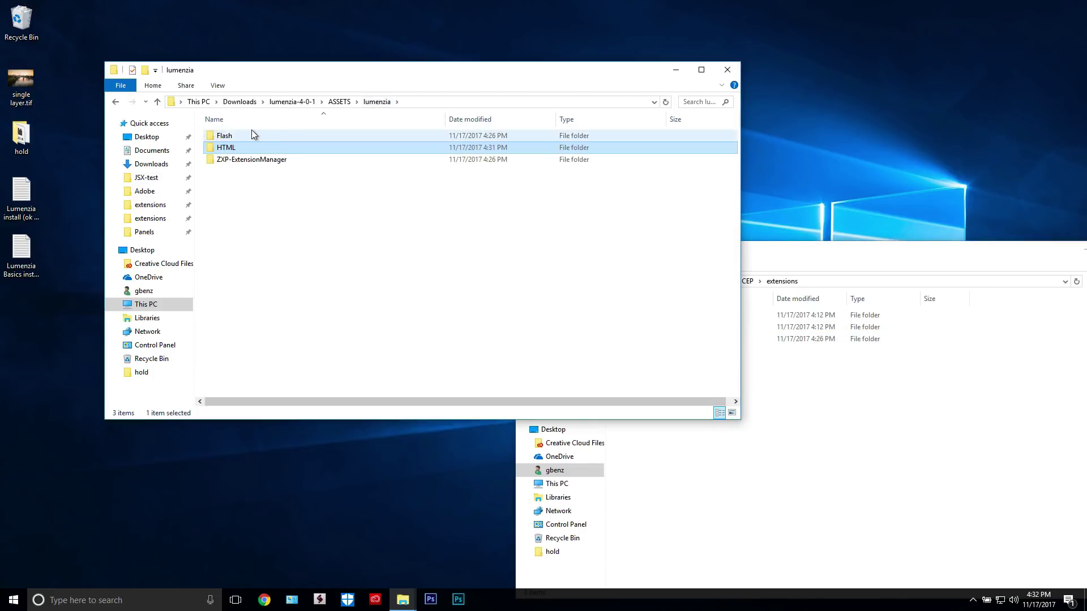
double_click(224, 136)
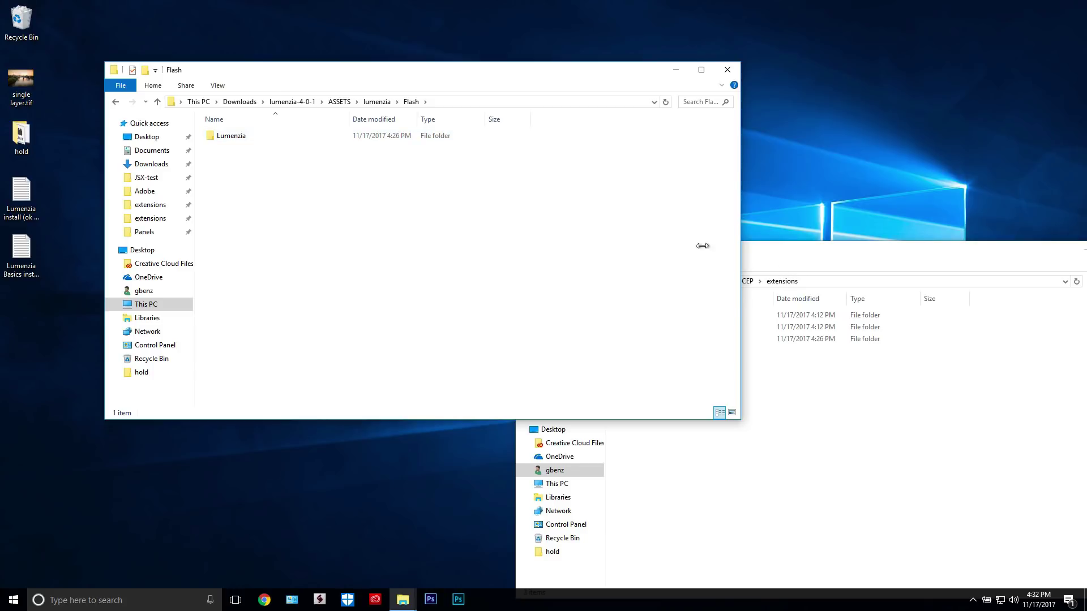
left_click(342, 107)
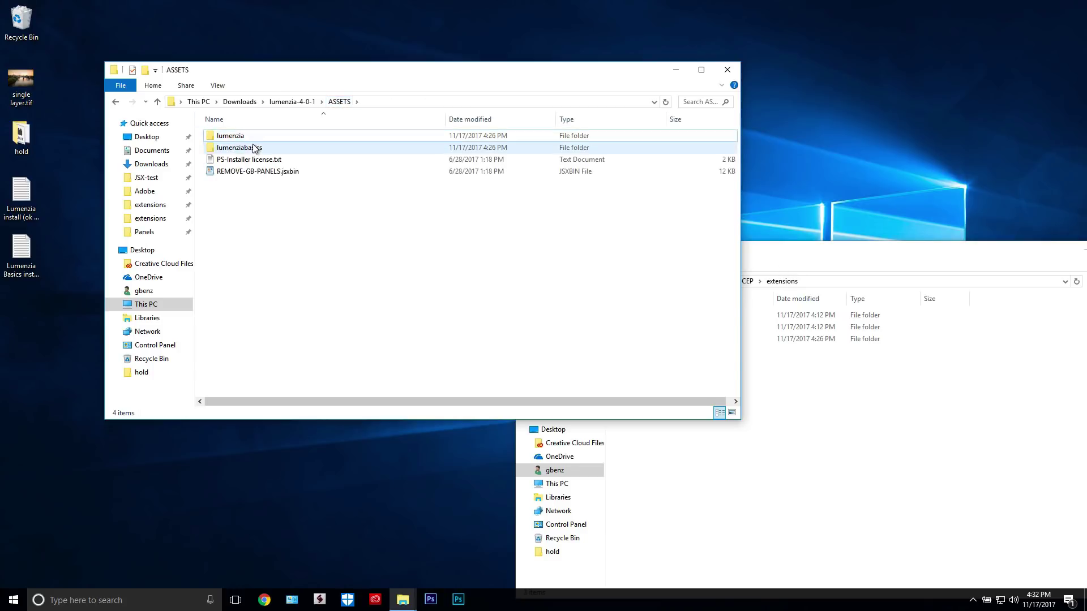
Drag com.lumenziabasics.ext from ASSETS\lumenziabasics\HTML into the CEP extensions window.
left_click(253, 148)
double_click(253, 148)
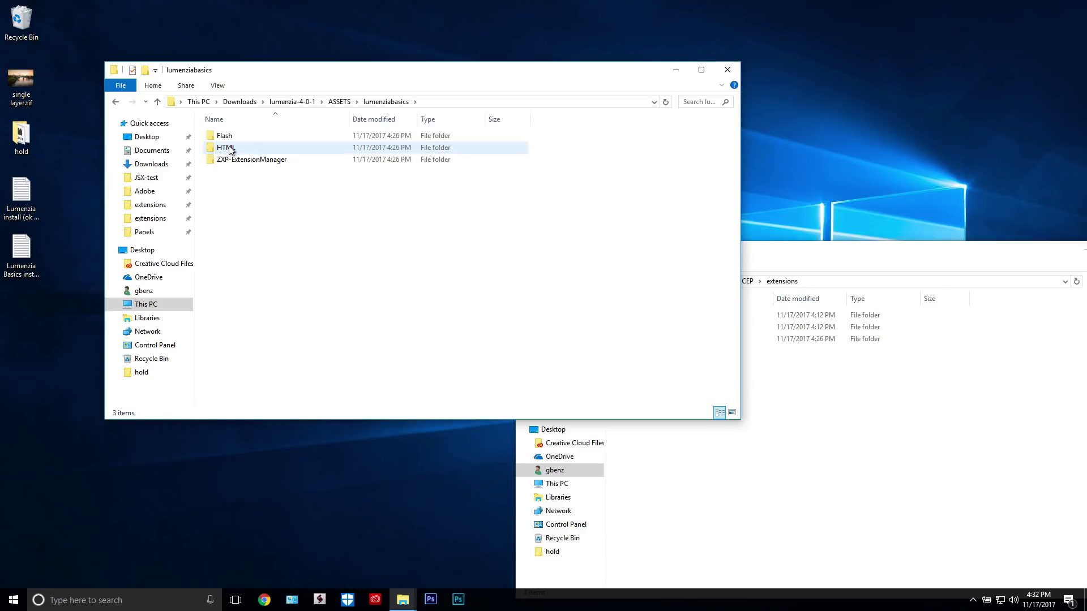
double_click(229, 148)
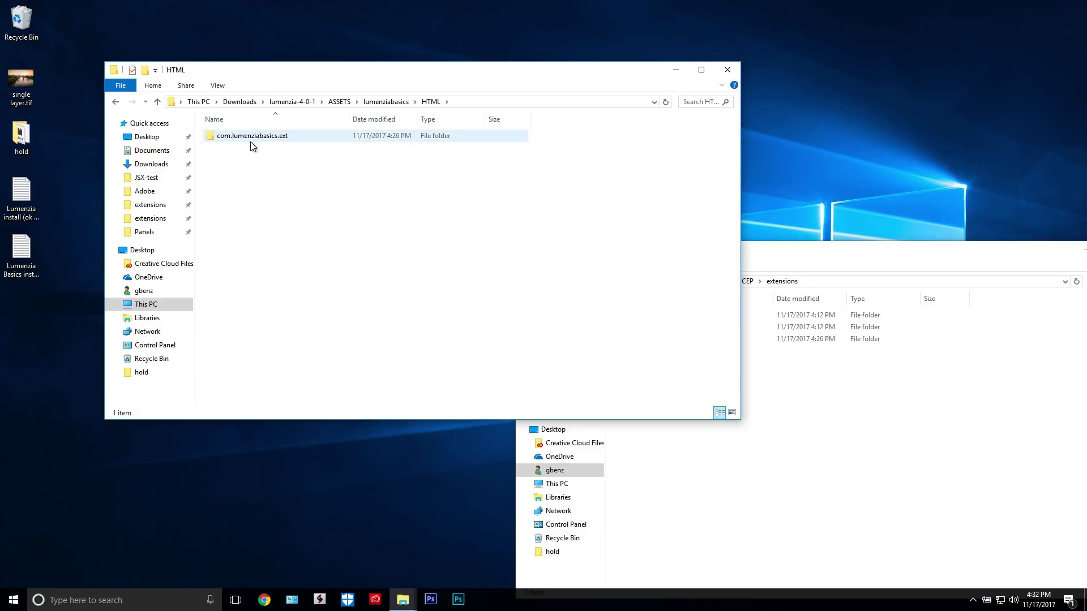
left_click_drag(249, 141, 831, 406)
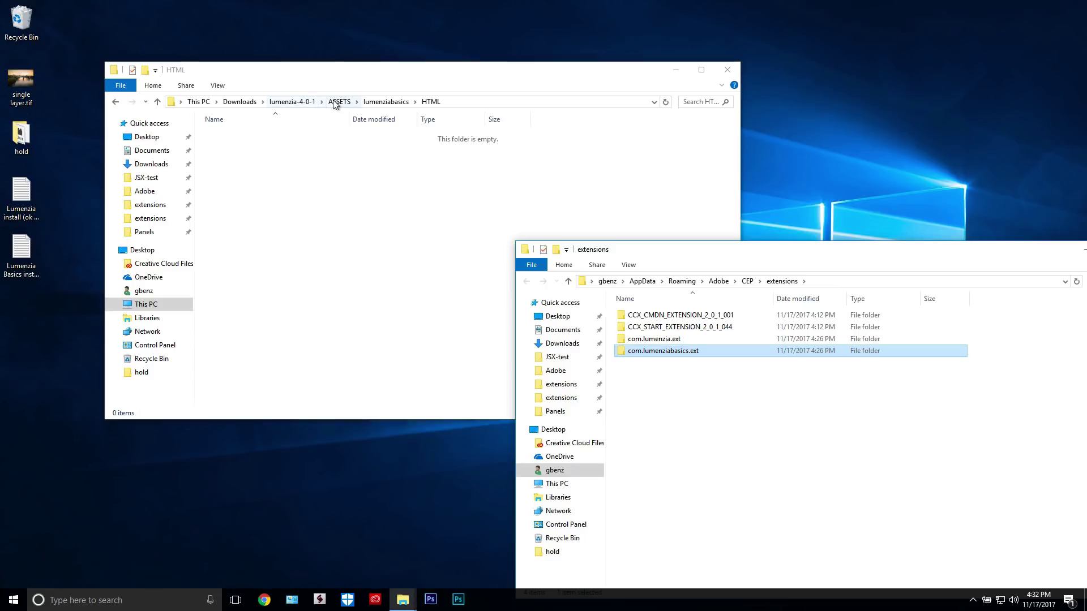
Go up to lumenzia-4-0-1, select How to install.pdf, then the desktop install log.
left_click(301, 101)
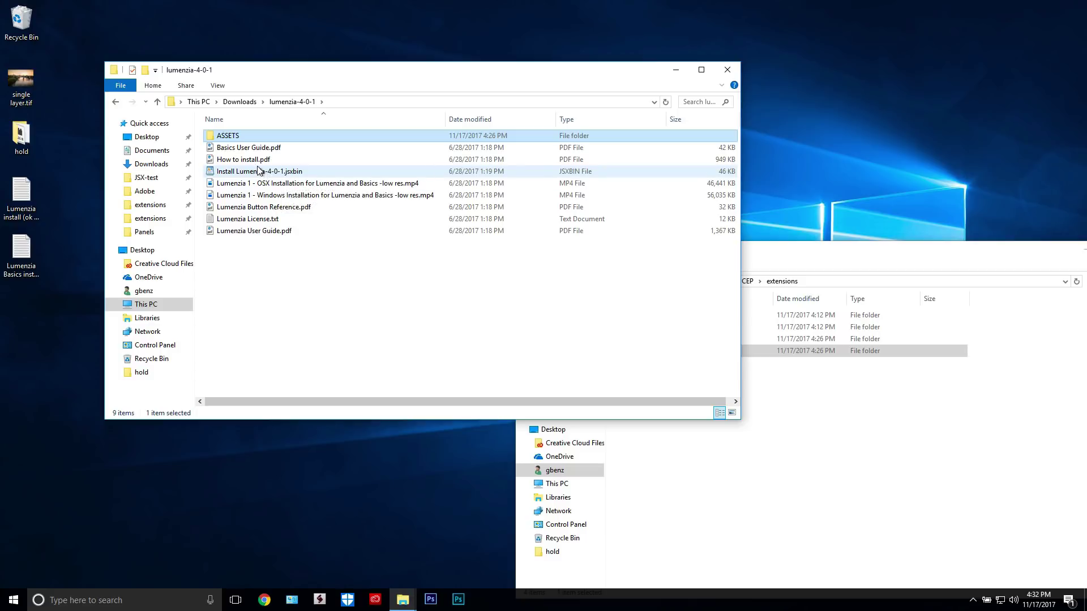
left_click(258, 163)
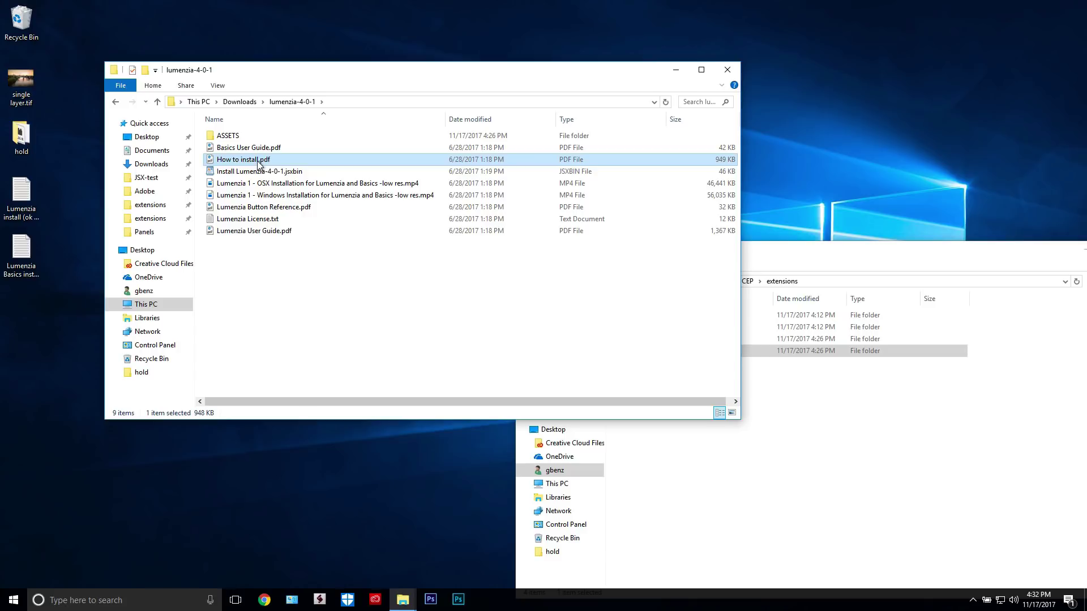
left_click(26, 204)
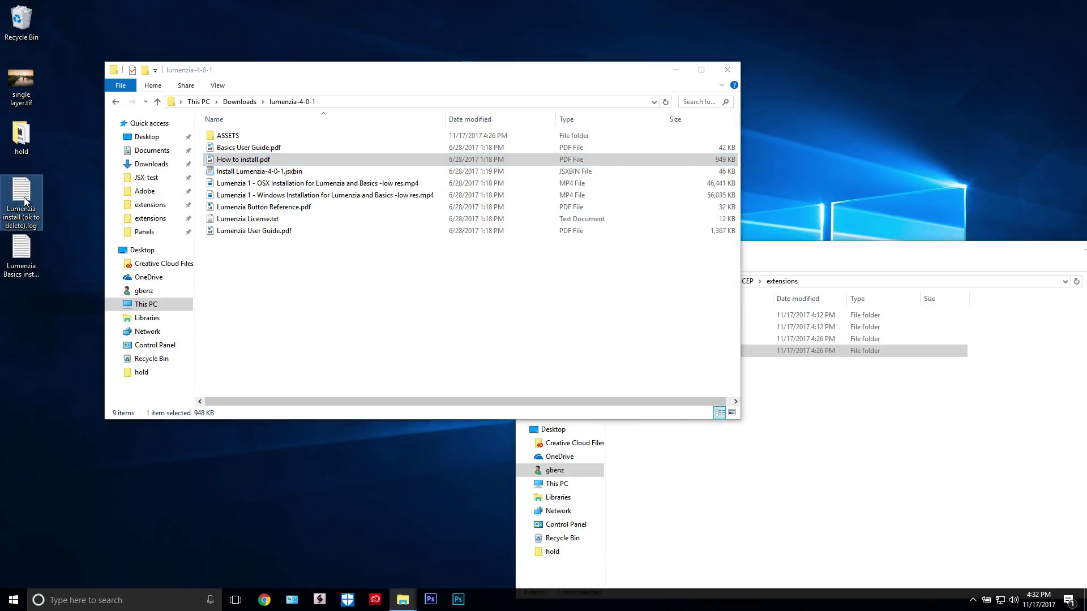